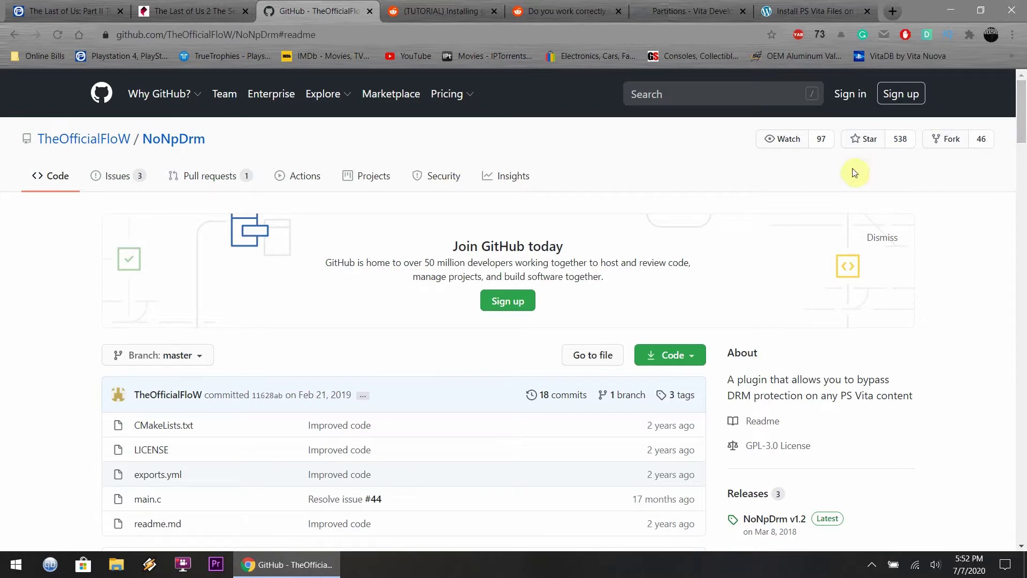
- Download nonpdrm.skprx from the NoNpDrm v1.2 release on GitHub and save it to the Desktop
{"action": "left_click_drag", "start_coordinate": [729, 354], "coordinate": [913, 394]}
{"action": "left_click_drag", "start_coordinate": [1023, 142], "coordinate": [888, 291]}
{"action": "left_click", "coordinate": [774, 402]}
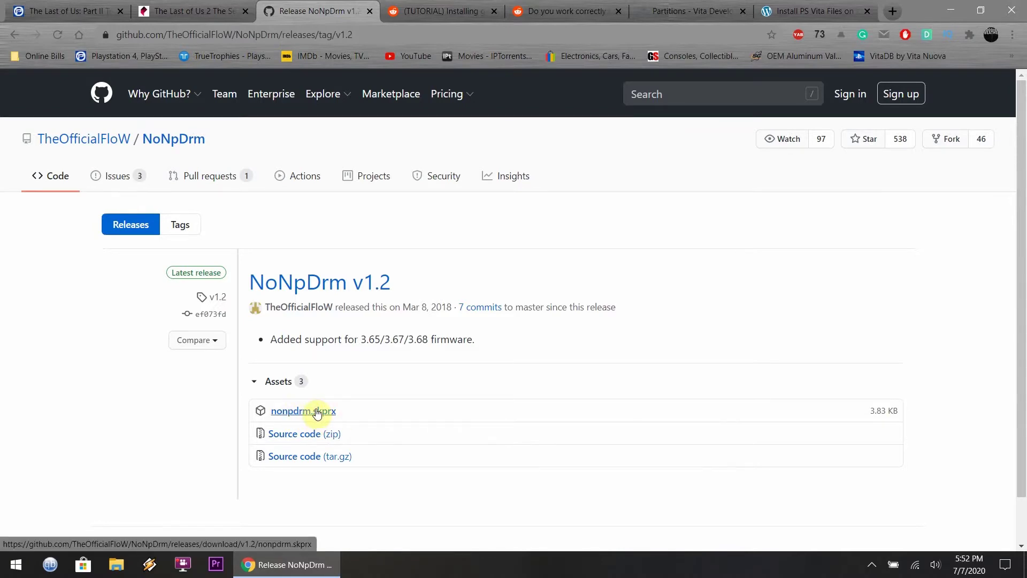
{"action": "right_click", "coordinate": [316, 411]}
{"action": "left_click", "coordinate": [342, 321]}
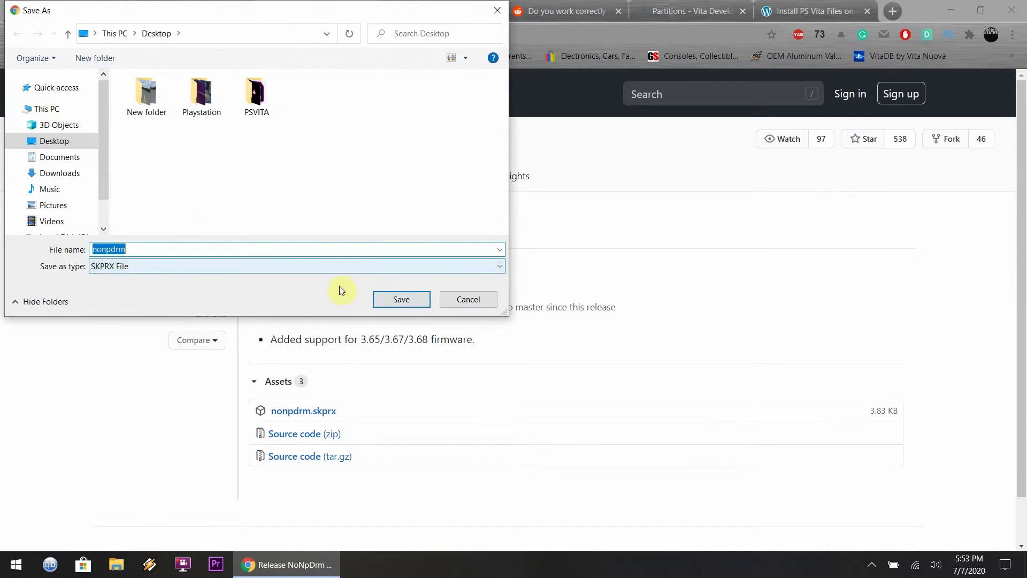
{"action": "left_click", "coordinate": [380, 298]}
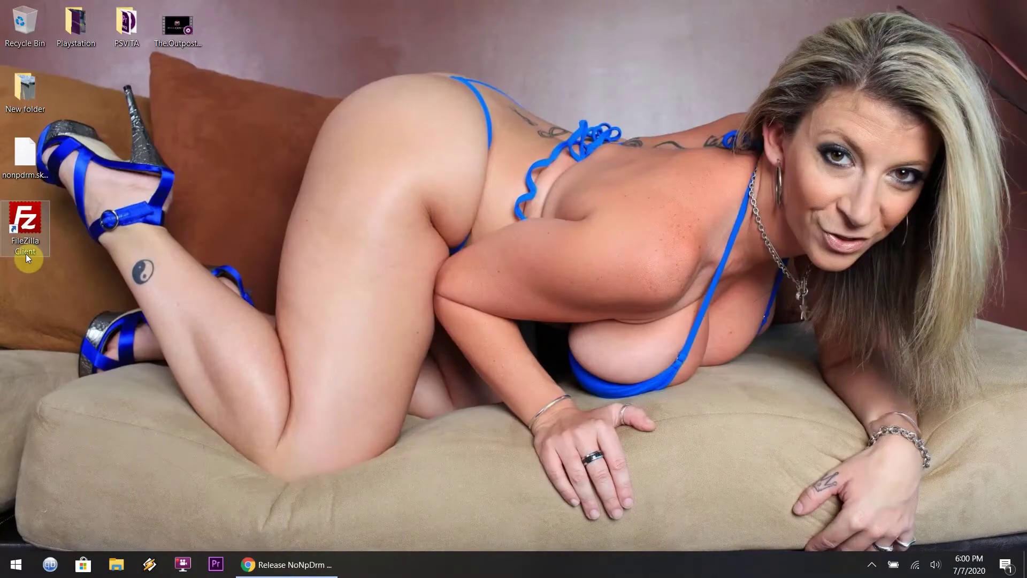
- Open FileZilla and reconnect to the PS Vita's FTP server
{"action": "double_click", "coordinate": [25, 251]}
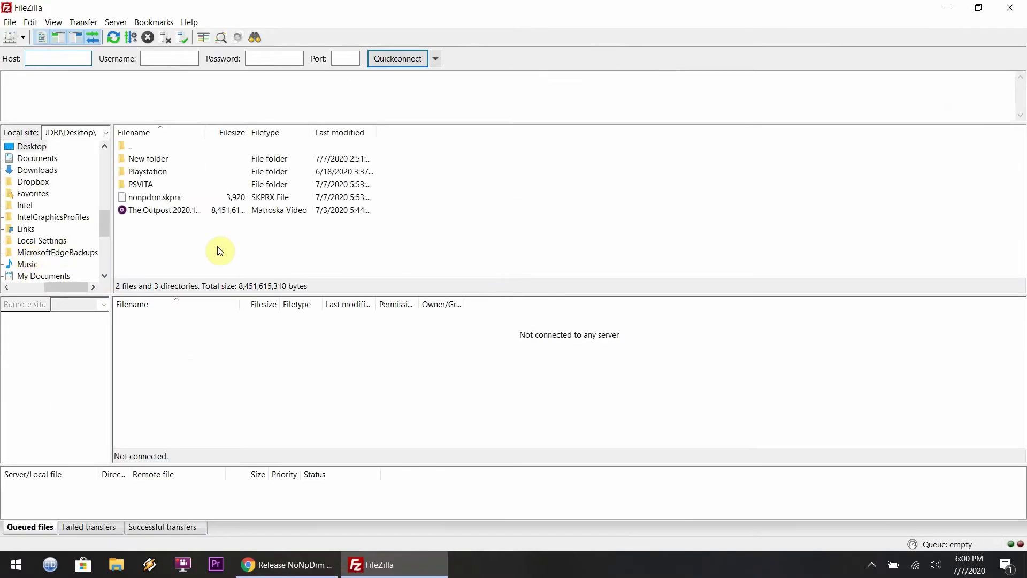
{"action": "left_click", "coordinate": [117, 22]}
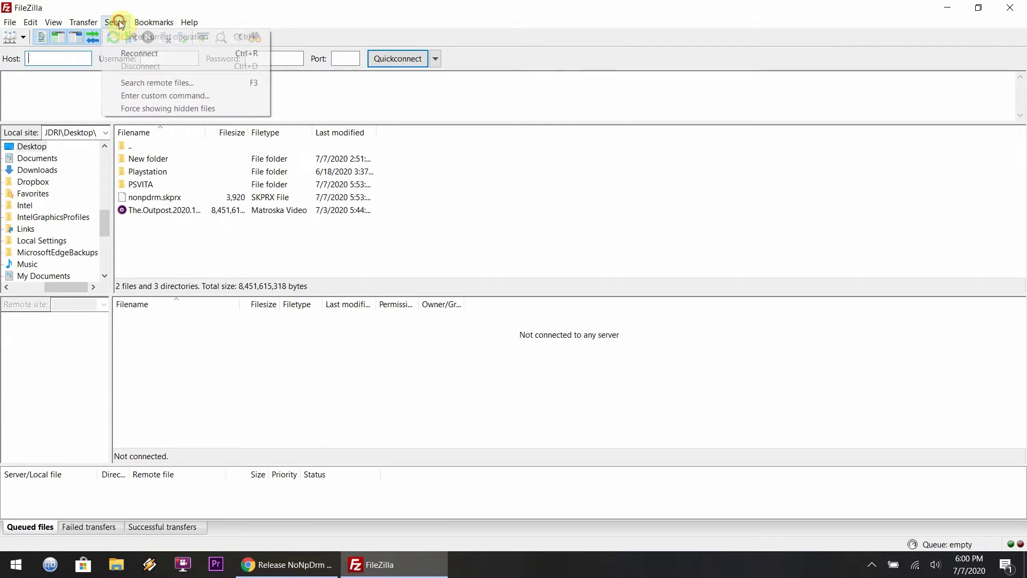
{"action": "left_click", "coordinate": [130, 54]}
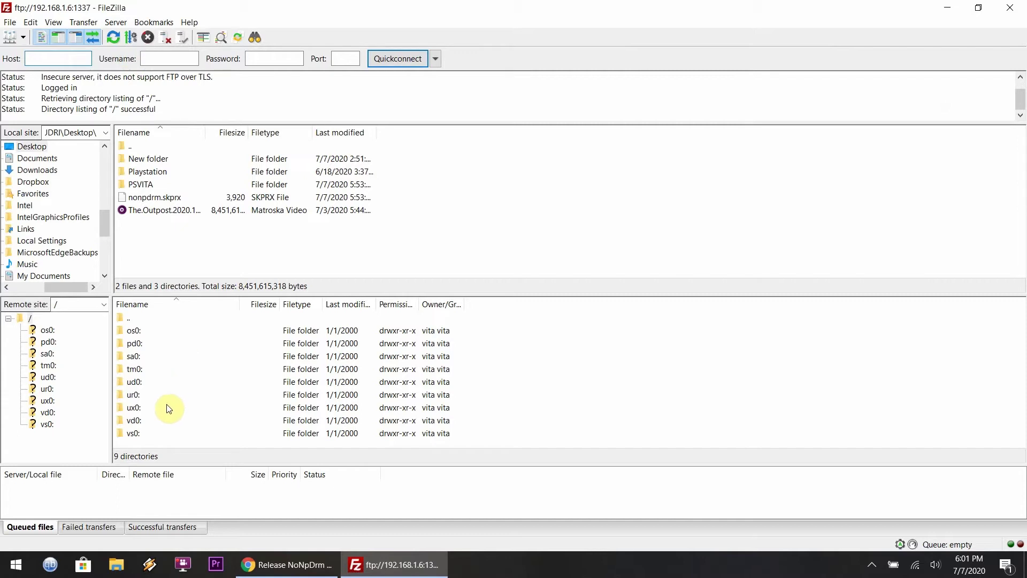
- Upload nonpdrm.skprx from the Desktop to the ur0:/tai folder on the Vita
{"action": "left_click", "coordinate": [50, 390]}
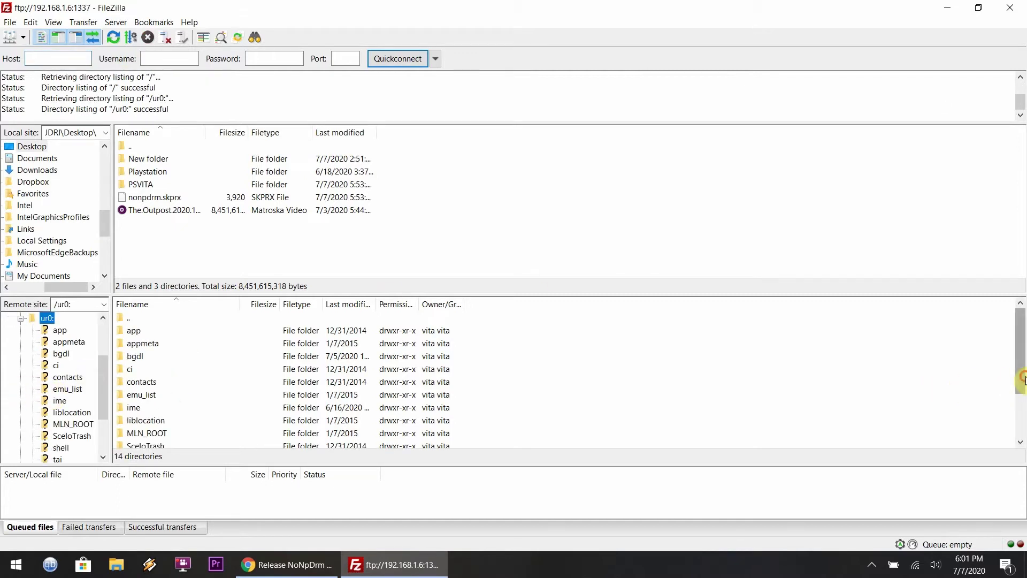
{"action": "left_click_drag", "start_coordinate": [1024, 376], "coordinate": [1025, 419]}
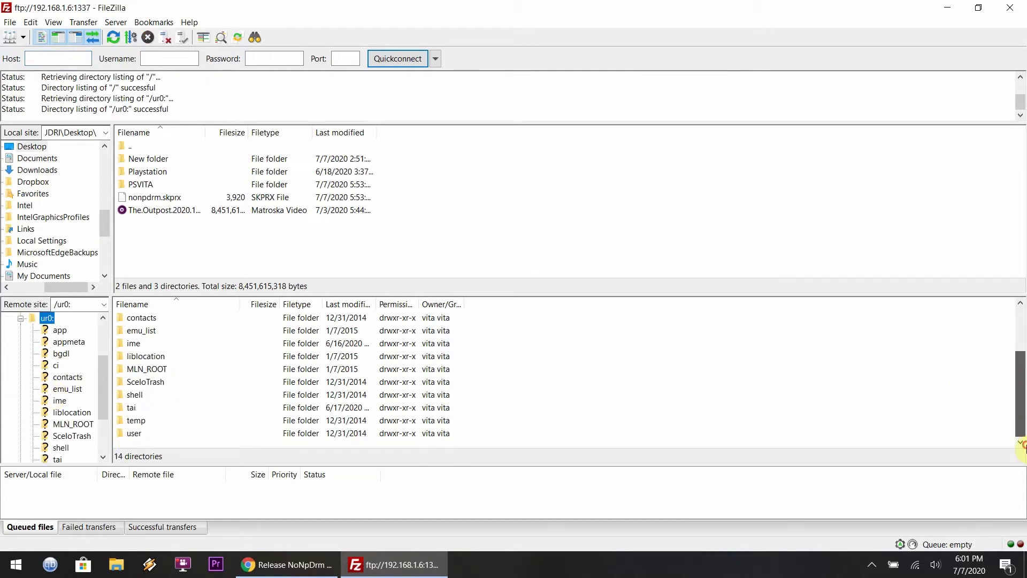
{"action": "double_click", "coordinate": [136, 410]}
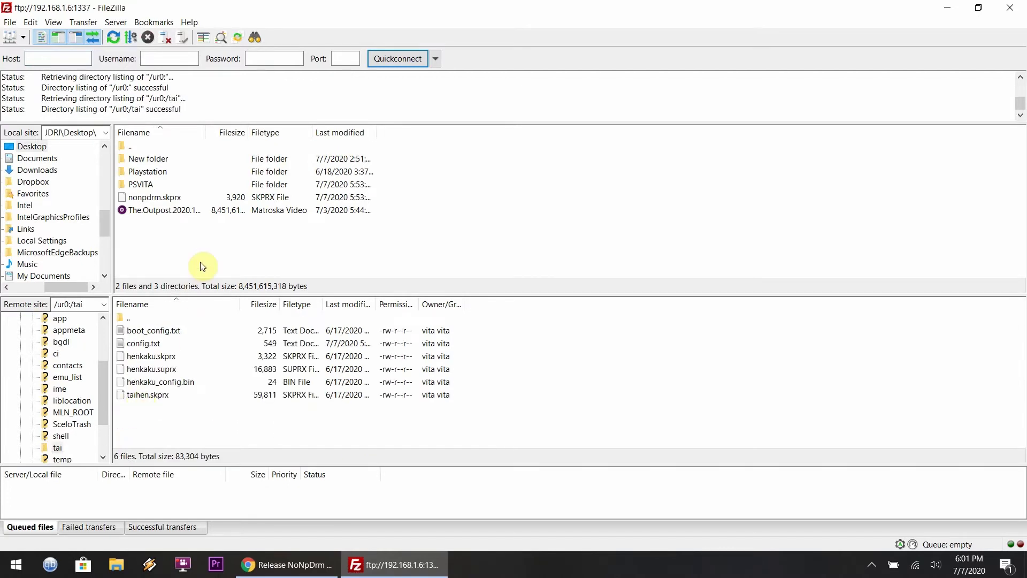
{"action": "left_click", "coordinate": [157, 198]}
{"action": "left_click_drag", "start_coordinate": [157, 198], "coordinate": [216, 426]}
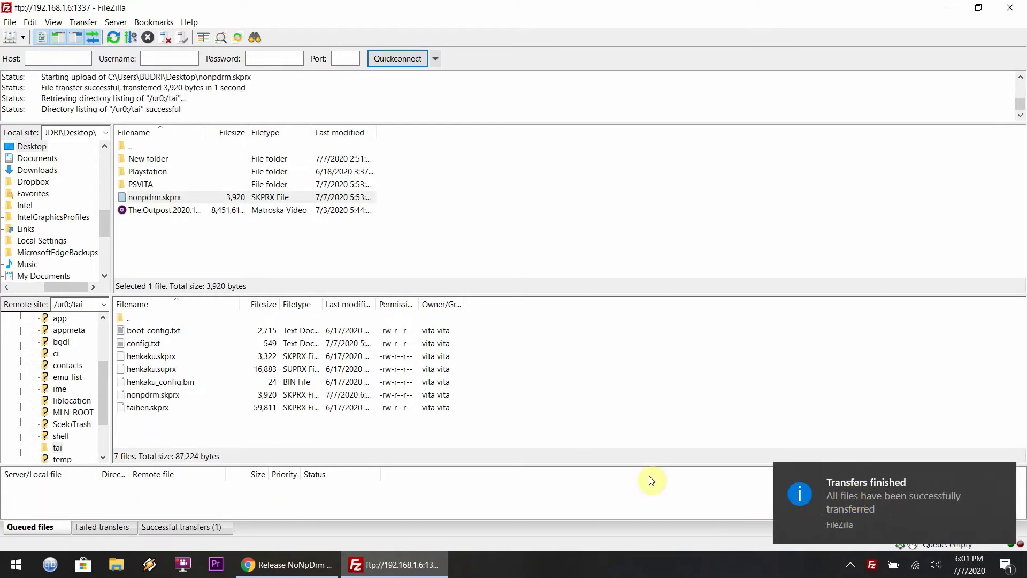
- Download config.txt from ur0:/tai to the Desktop and open the downloaded copy in Notepad
{"action": "double_click", "coordinate": [155, 344]}
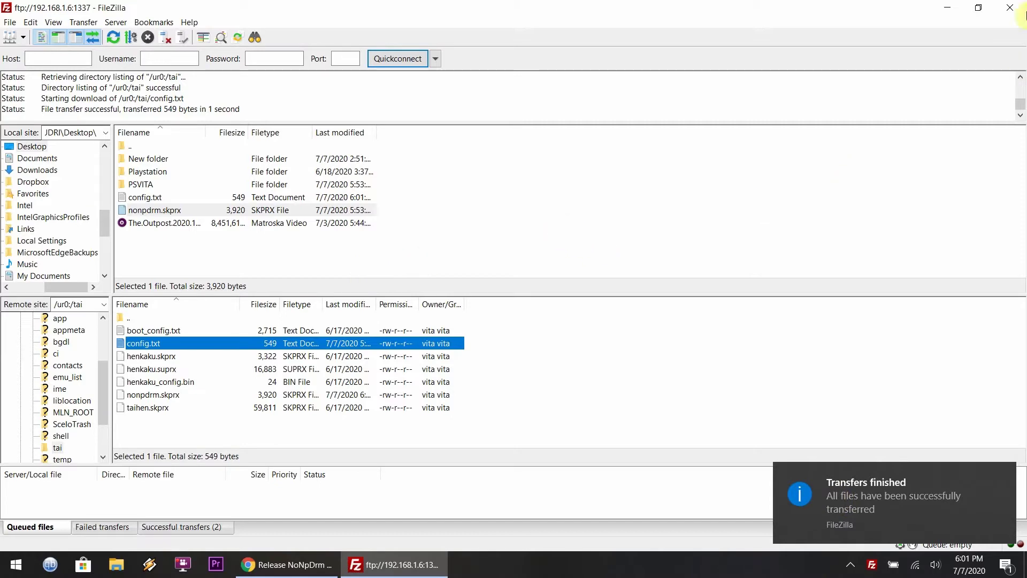
{"action": "left_click", "coordinate": [948, 8]}
{"action": "double_click", "coordinate": [24, 289]}
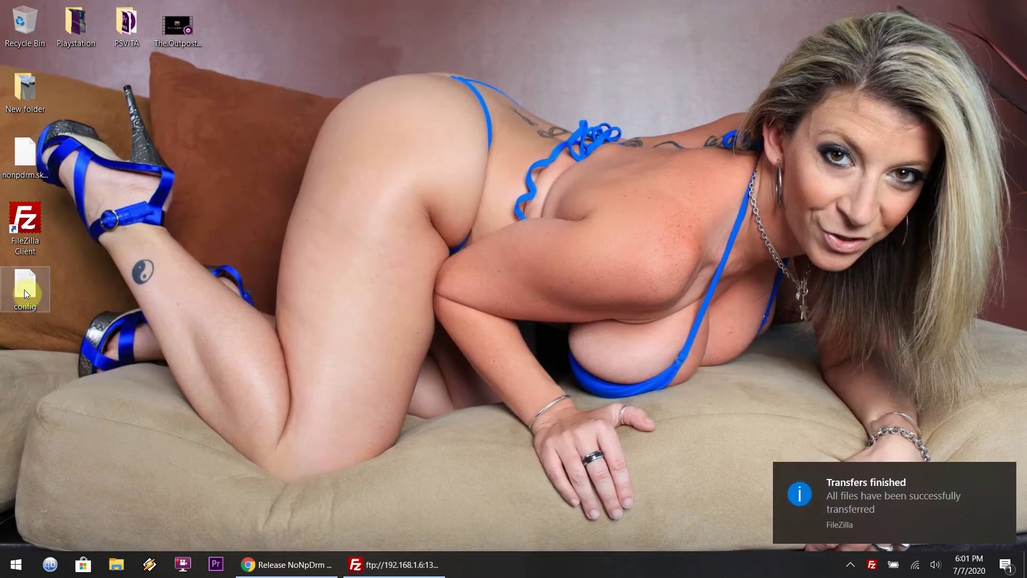
- Add the line ur0:tai/nonpdrm.skprx at the end of the *KERNEL section, then save and close the config file
{"action": "left_click", "coordinate": [571, 216]}
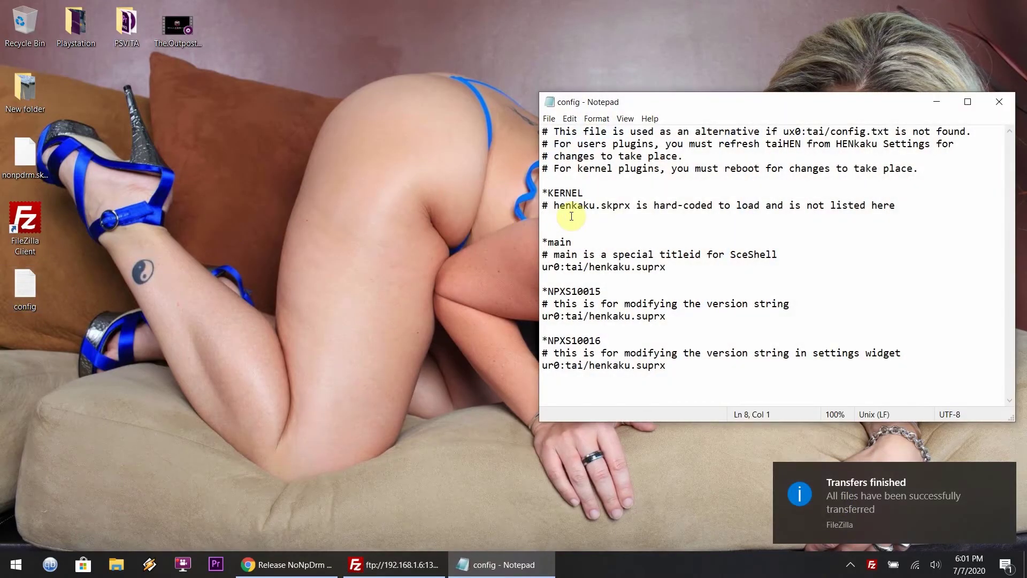
{"action": "type", "text": "ur"}
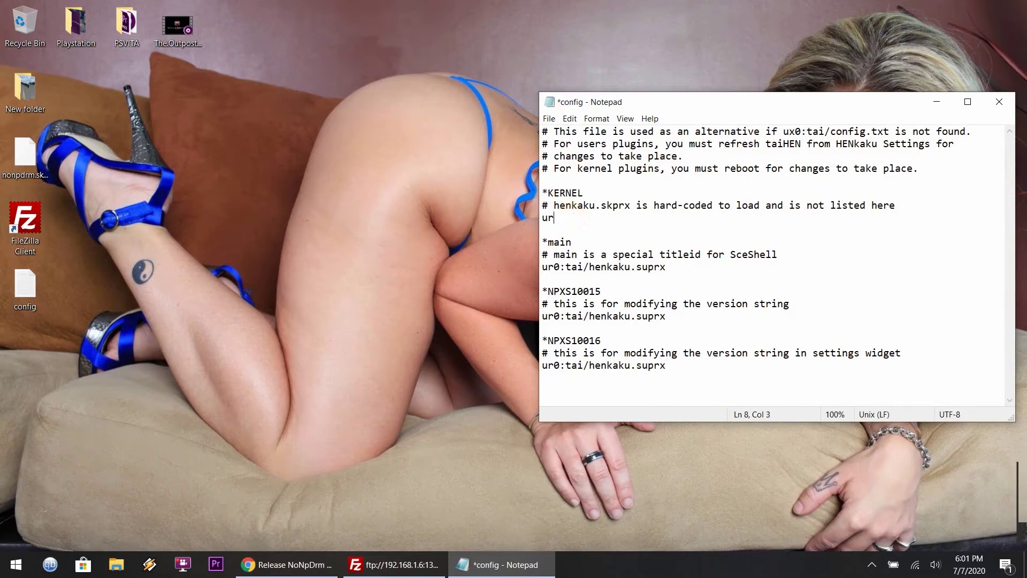
{"action": "type", "text": "0:tai"}
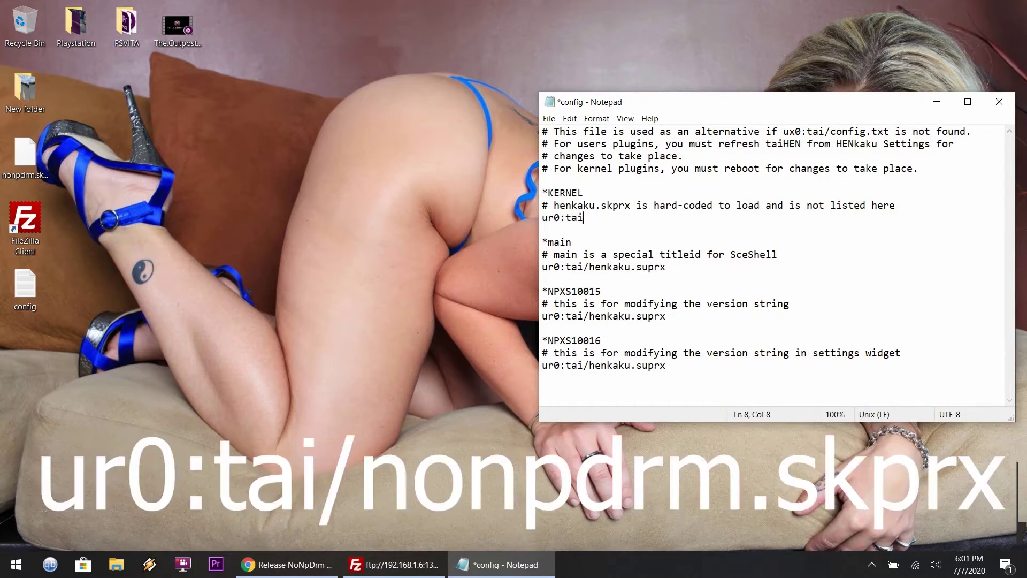
{"action": "type", "text": "/nonpdrm.skprx"}
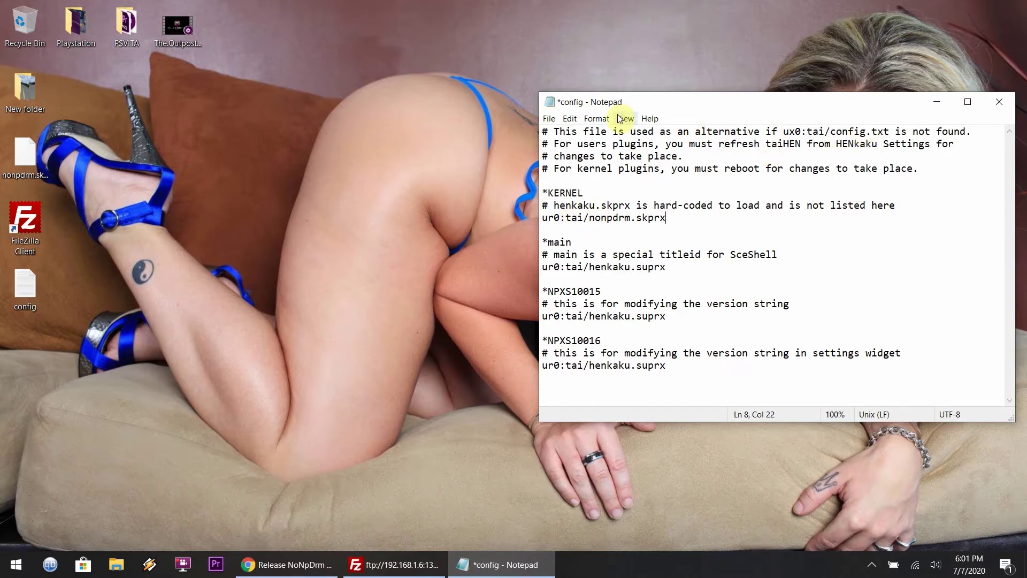
{"action": "left_click", "coordinate": [550, 118]}
{"action": "left_click", "coordinate": [561, 169]}
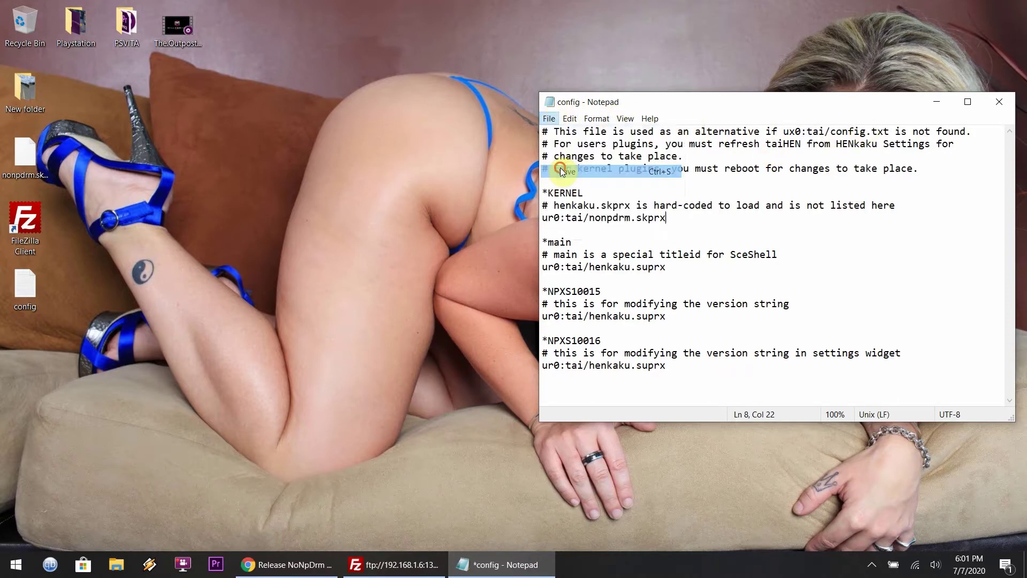
{"action": "left_click", "coordinate": [1000, 100]}
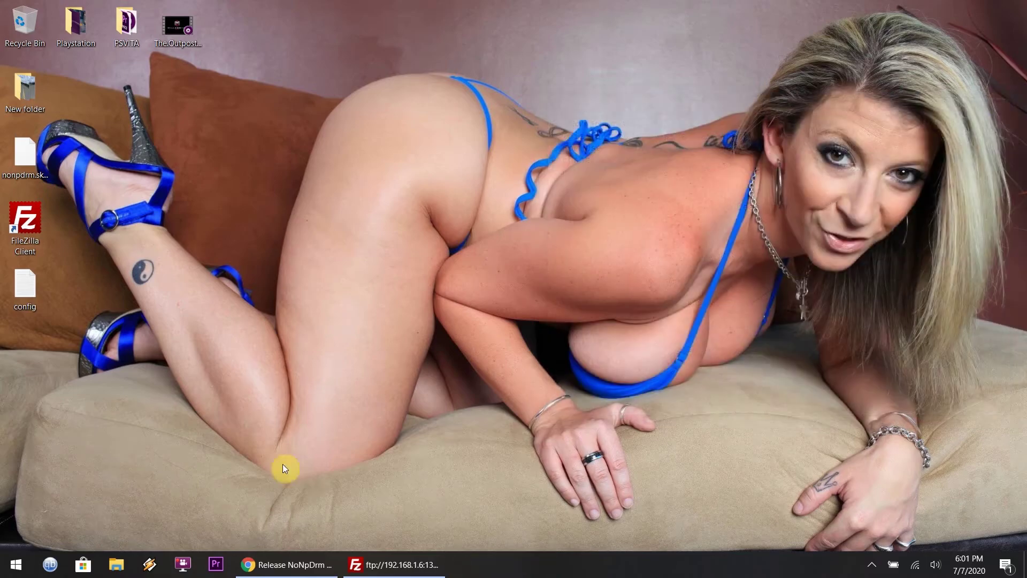
- Switch to FileZilla and upload the edited config.txt to ur0:/tai, overwriting the existing file
{"action": "left_click", "coordinate": [389, 564]}
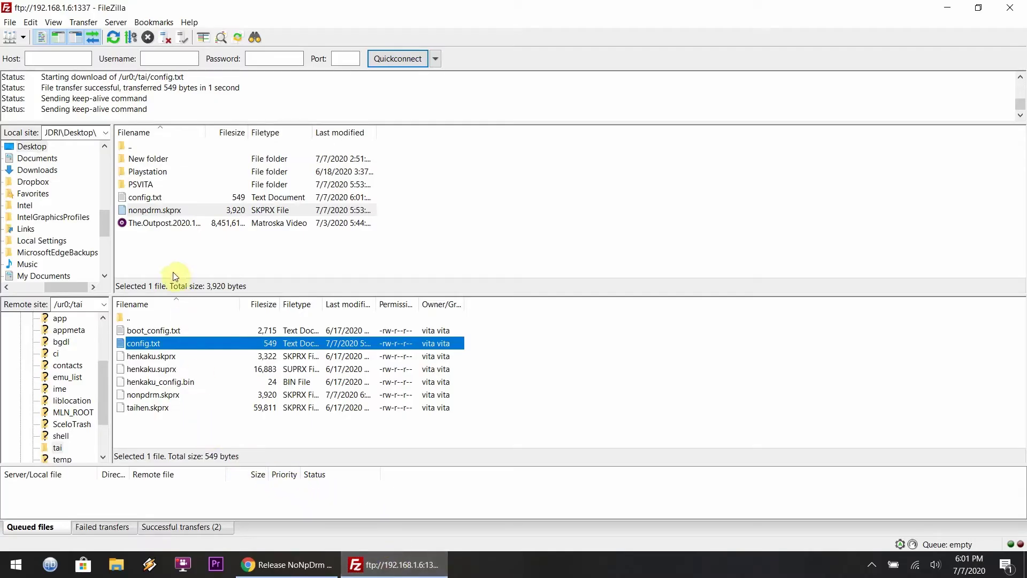
{"action": "left_click", "coordinate": [145, 198]}
{"action": "right_click", "coordinate": [144, 200]}
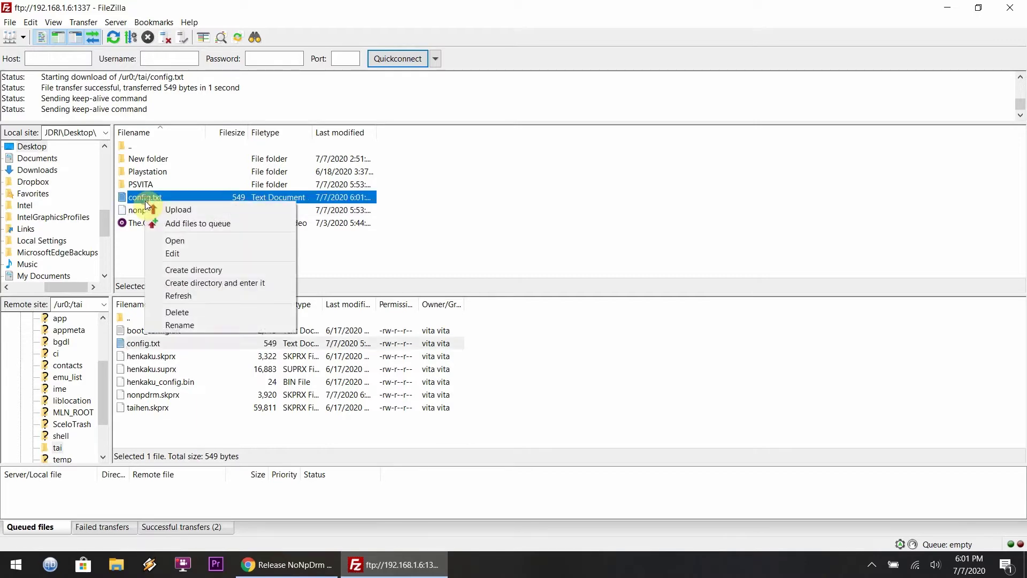
{"action": "left_click", "coordinate": [157, 210]}
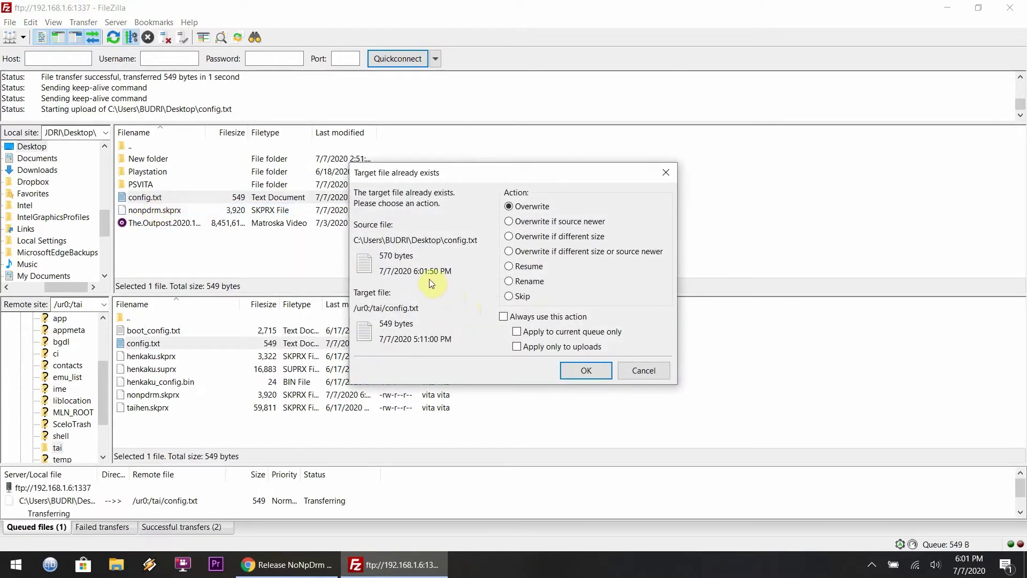
{"action": "left_click", "coordinate": [579, 374]}
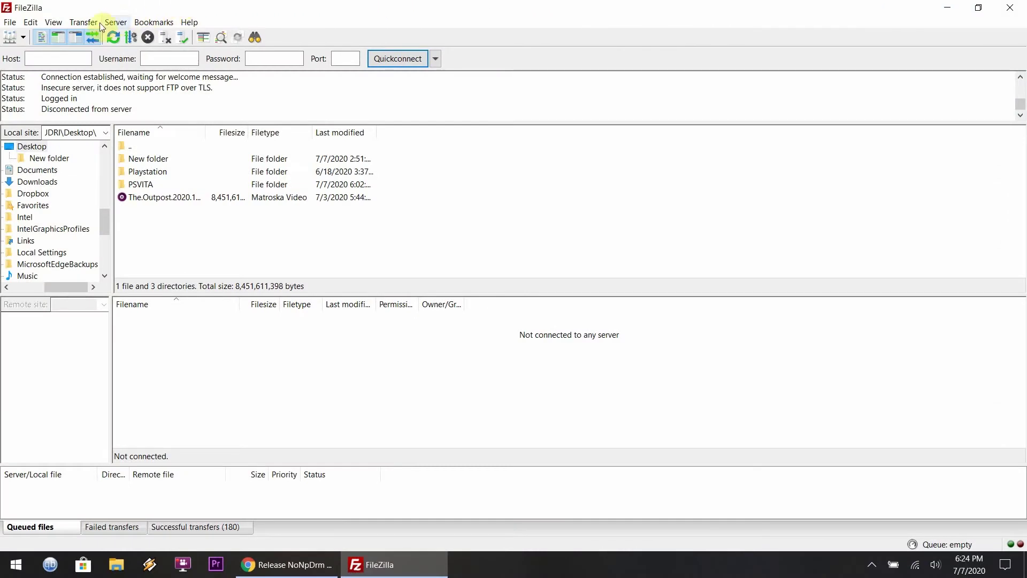
- Reconnect FileZilla to the Vita's FTP server
{"action": "left_click", "coordinate": [98, 23]}
{"action": "mouse_move", "coordinate": [113, 27]}
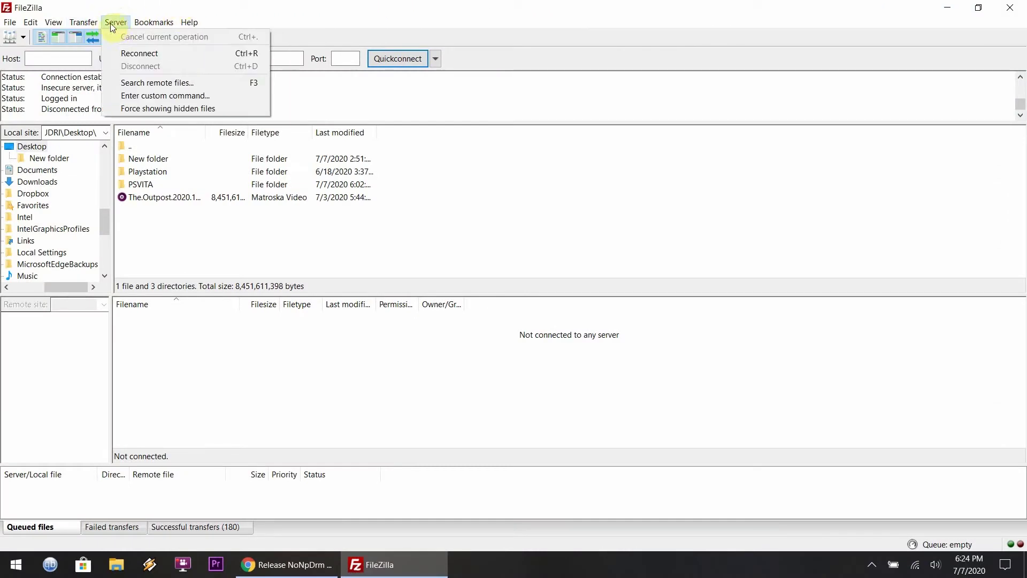
{"action": "left_click", "coordinate": [123, 51]}
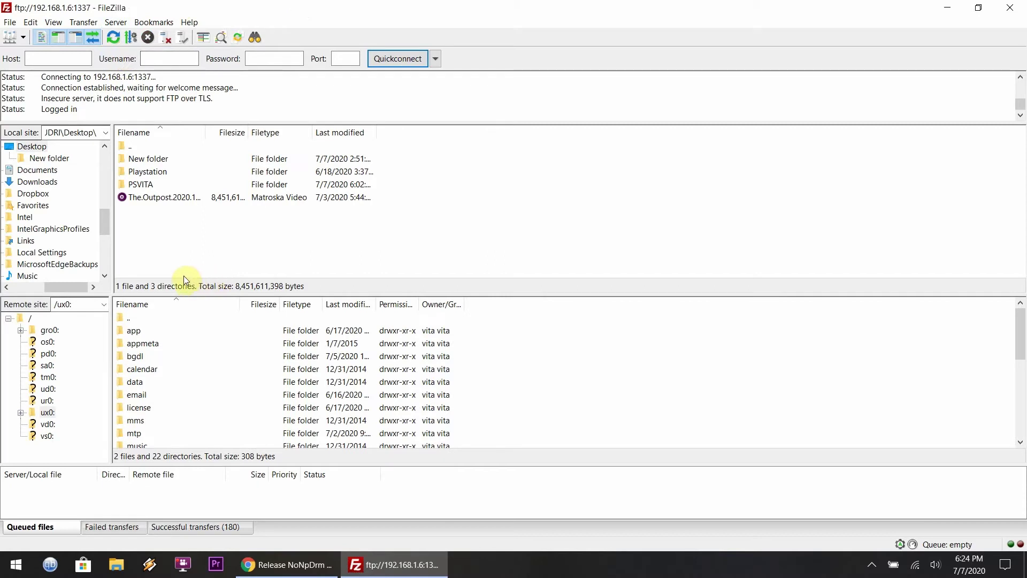
- Create a local directory named Tetris on the Desktop
{"action": "right_click", "coordinate": [174, 249]}
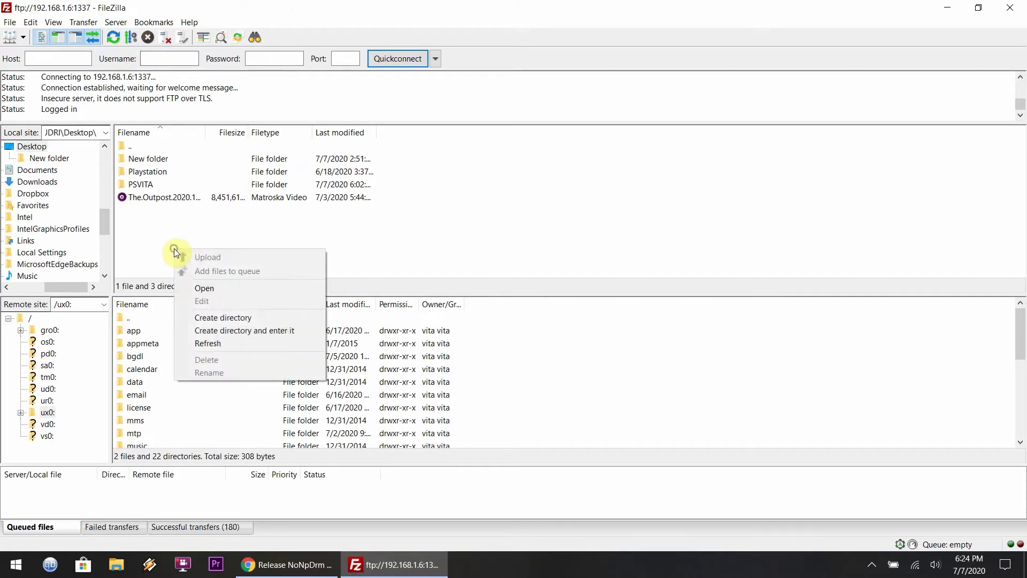
{"action": "left_click", "coordinate": [197, 319]}
{"action": "type", "text": "Tetris"}
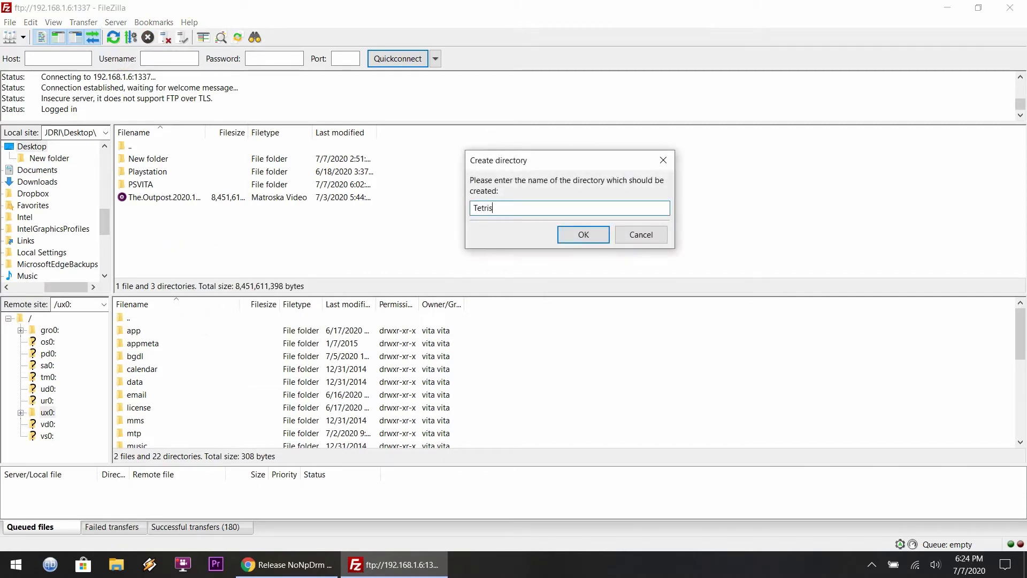
{"action": "key", "text": "Return"}
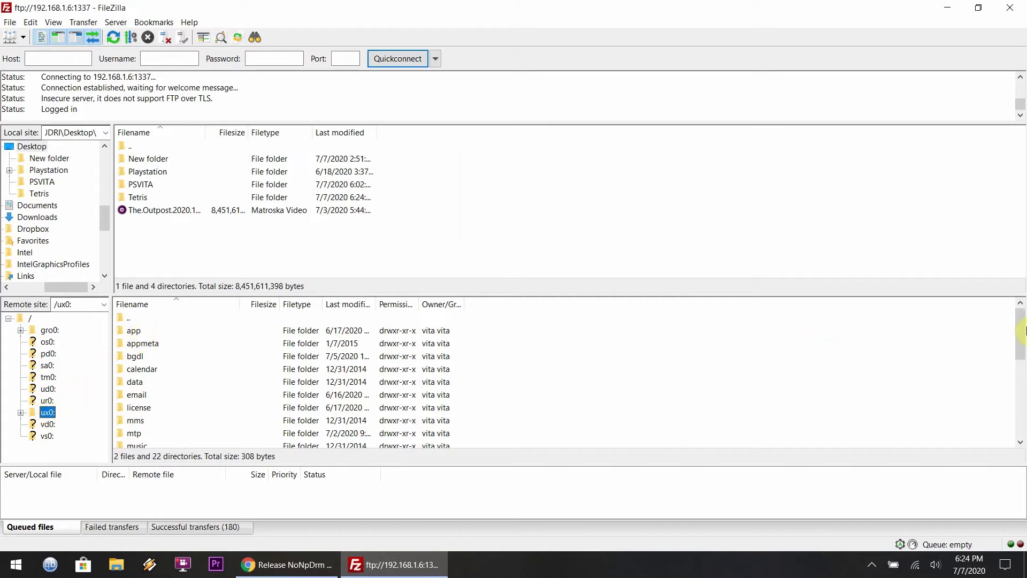
- Browse the Vita to ux0:/nonpdrm/license/app and select the PCSE00521 license folder
{"action": "left_click", "coordinate": [1024, 381]}
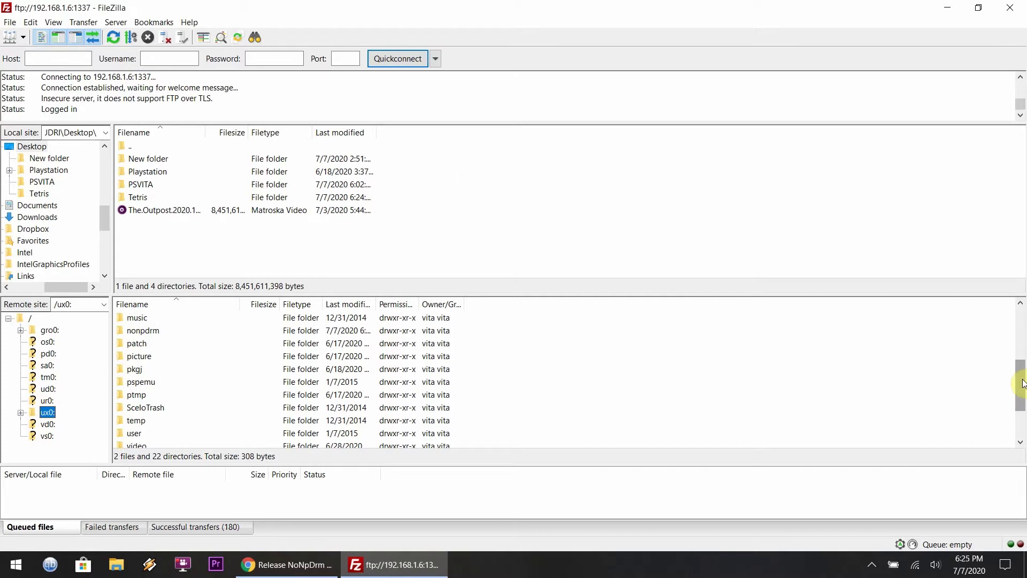
{"action": "double_click", "coordinate": [144, 332]}
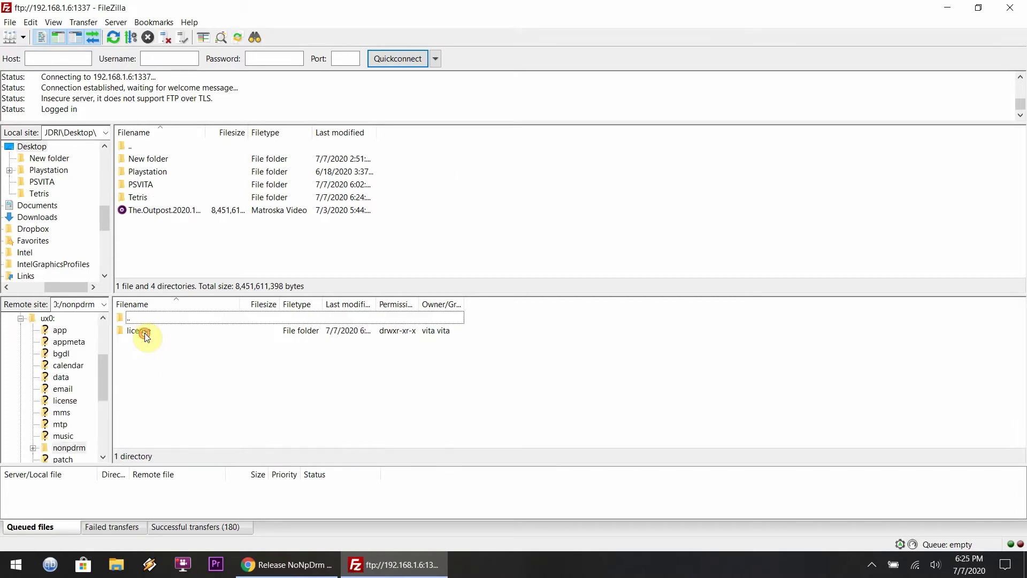
{"action": "double_click", "coordinate": [144, 333]}
{"action": "double_click", "coordinate": [134, 330]}
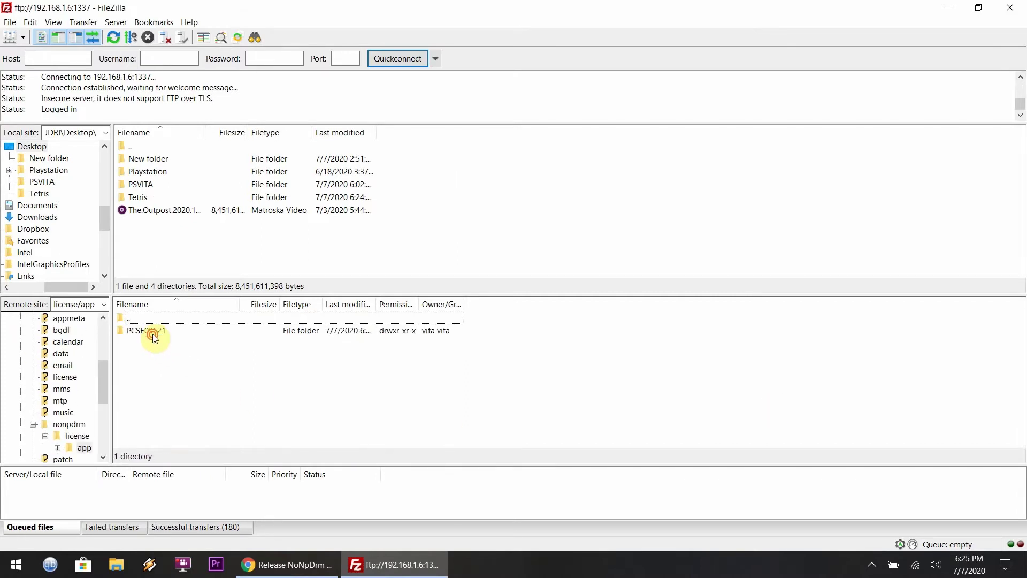
{"action": "left_click", "coordinate": [159, 331]}
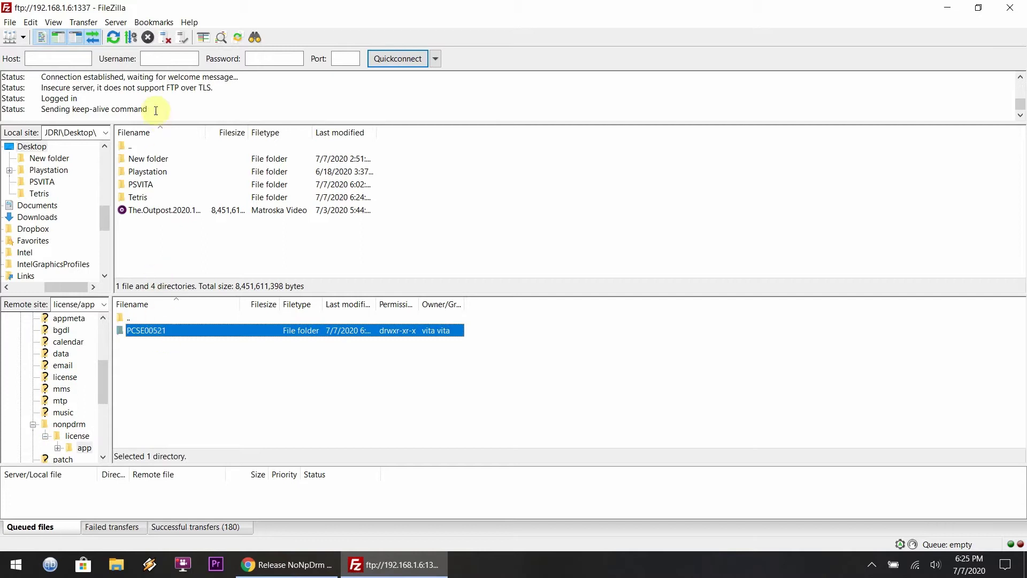
- Download the PCSE00521 license folder into the local Tetris directory
{"action": "double_click", "coordinate": [135, 198]}
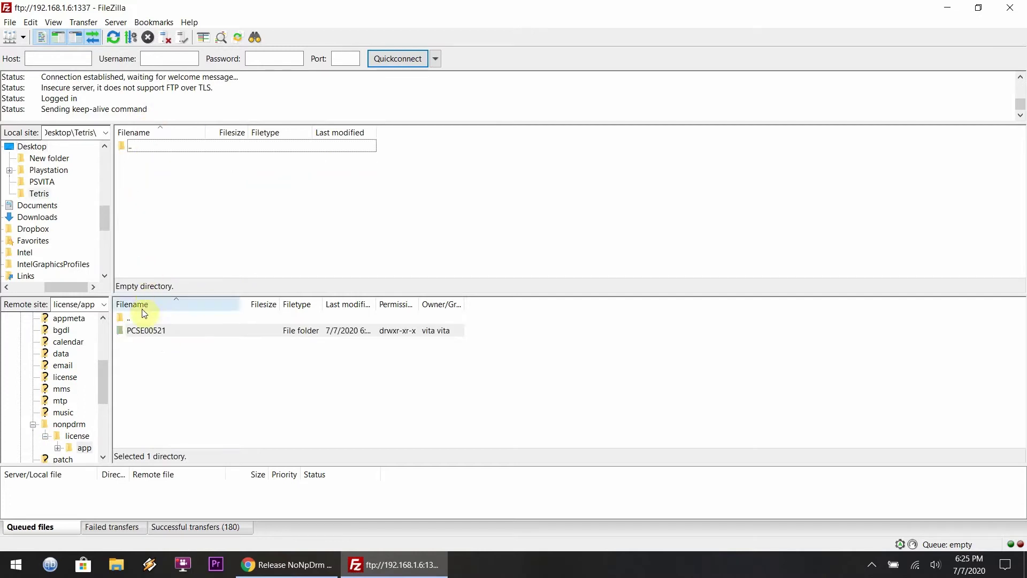
{"action": "left_click", "coordinate": [144, 332]}
{"action": "right_click", "coordinate": [143, 332]}
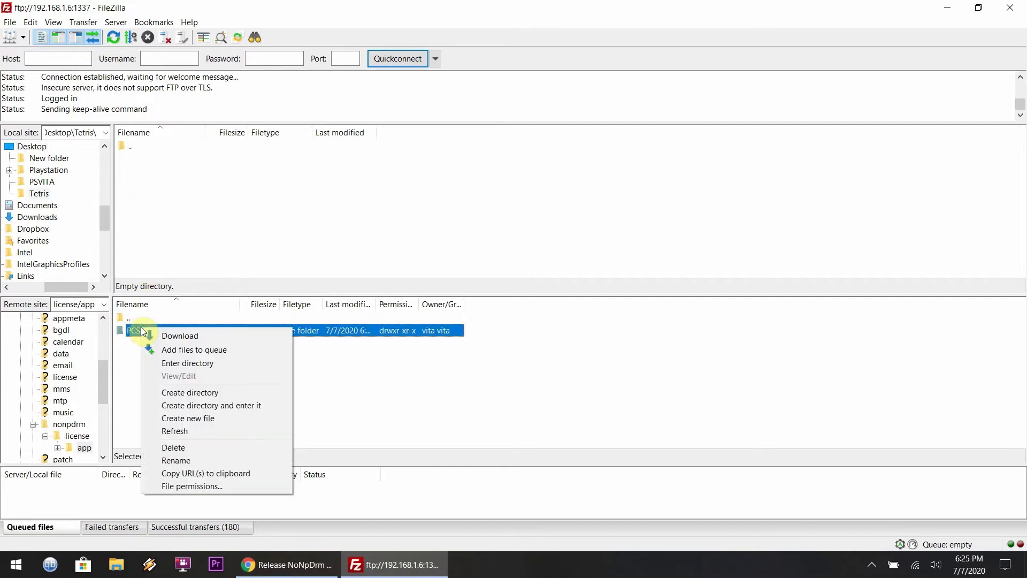
{"action": "left_click", "coordinate": [170, 337]}
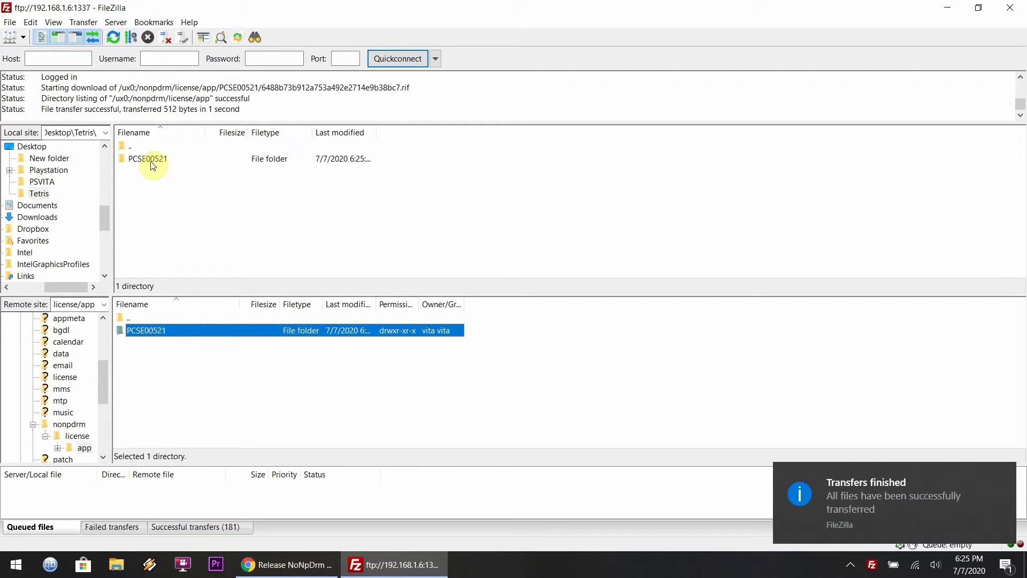
- Collapse the nonpdrm and ux0: folders in the Vita's remote directory tree
{"action": "left_click", "coordinate": [33, 423]}
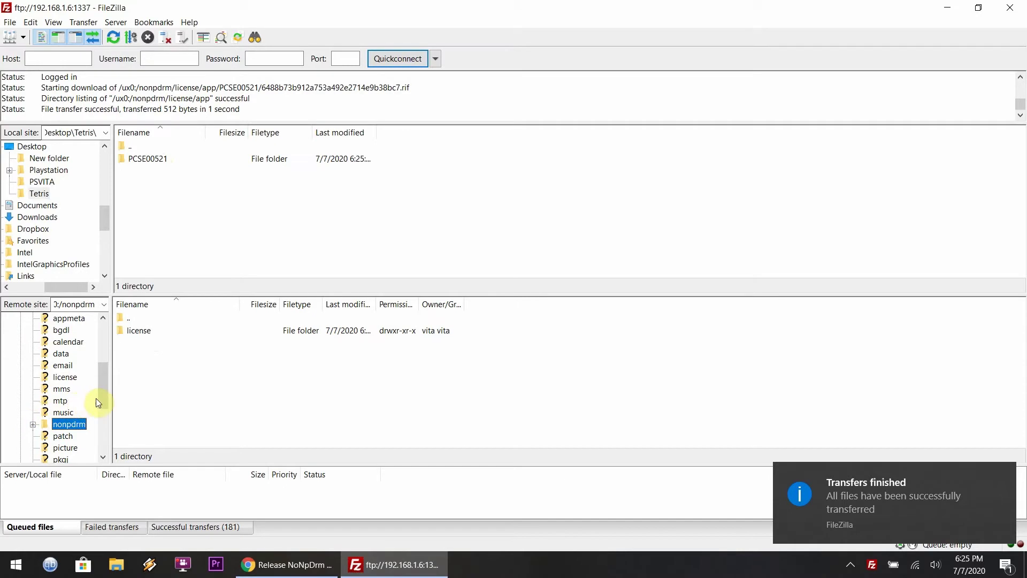
{"action": "left_click_drag", "start_coordinate": [103, 397], "coordinate": [100, 348]}
{"action": "left_click", "coordinate": [20, 412]}
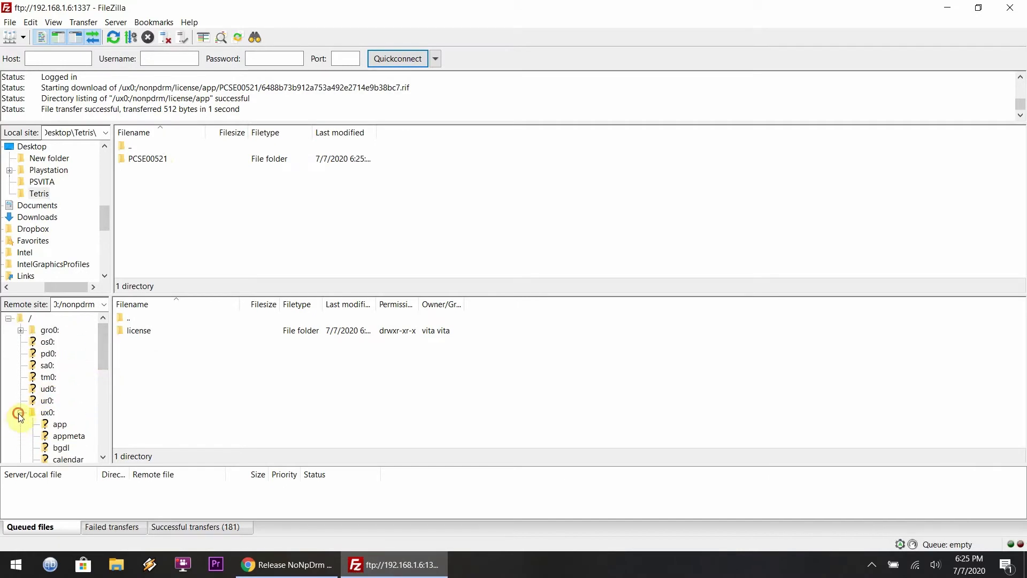
- Check the full name and type of the license file in the local PCSE00521 folder and return to the Tetris directory
{"action": "double_click", "coordinate": [160, 159]}
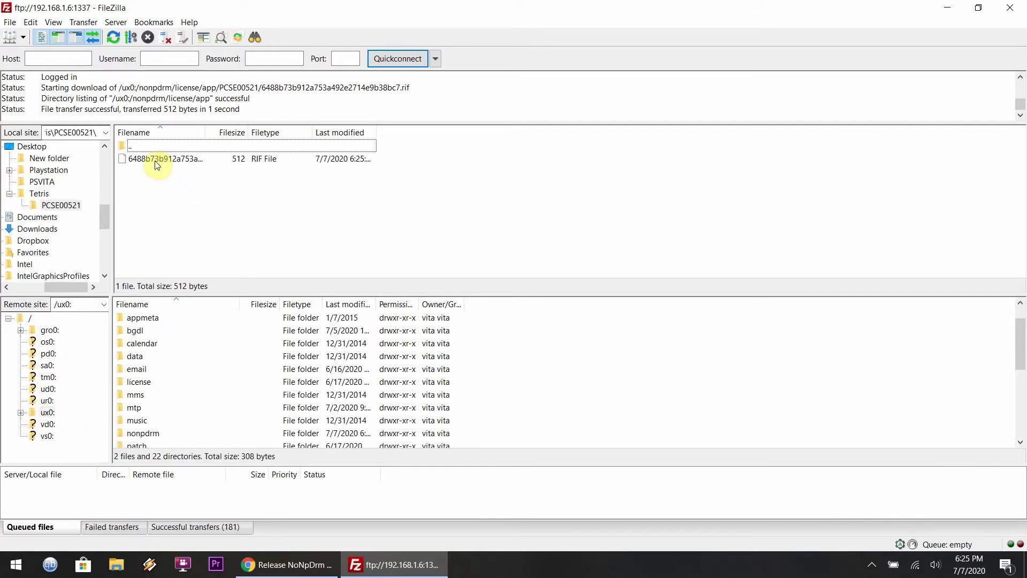
{"action": "left_click_drag", "start_coordinate": [205, 138], "coordinate": [282, 145]}
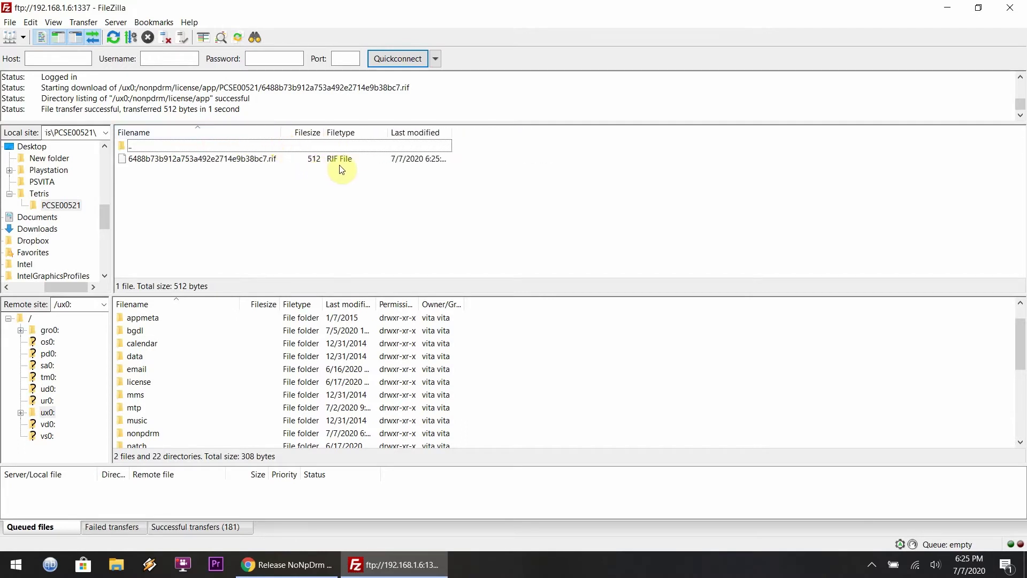
{"action": "double_click", "coordinate": [162, 146]}
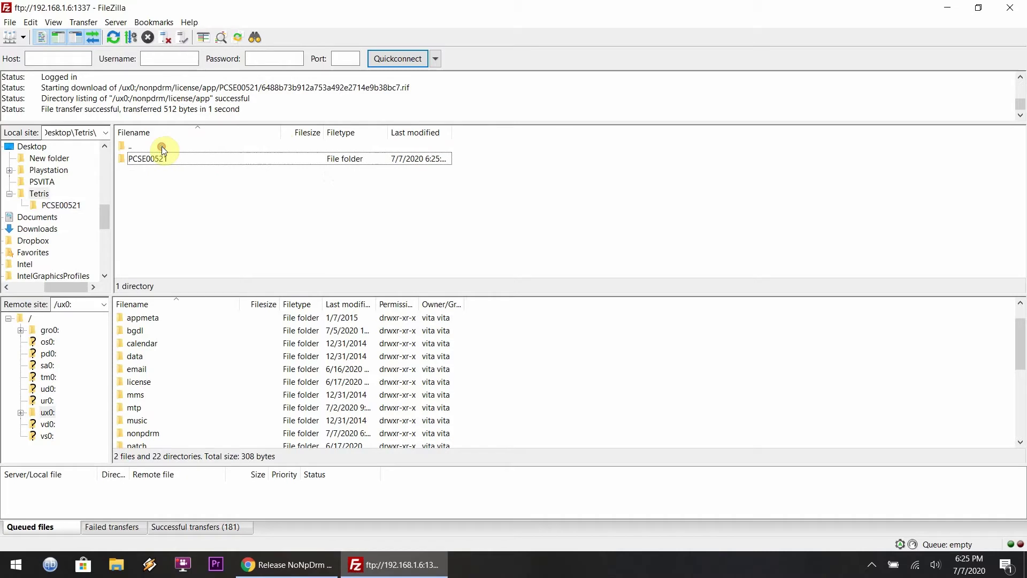
- Download the app folder from the Vita's gro0: game card partition into the local Tetris directory
{"action": "left_click", "coordinate": [48, 332]}
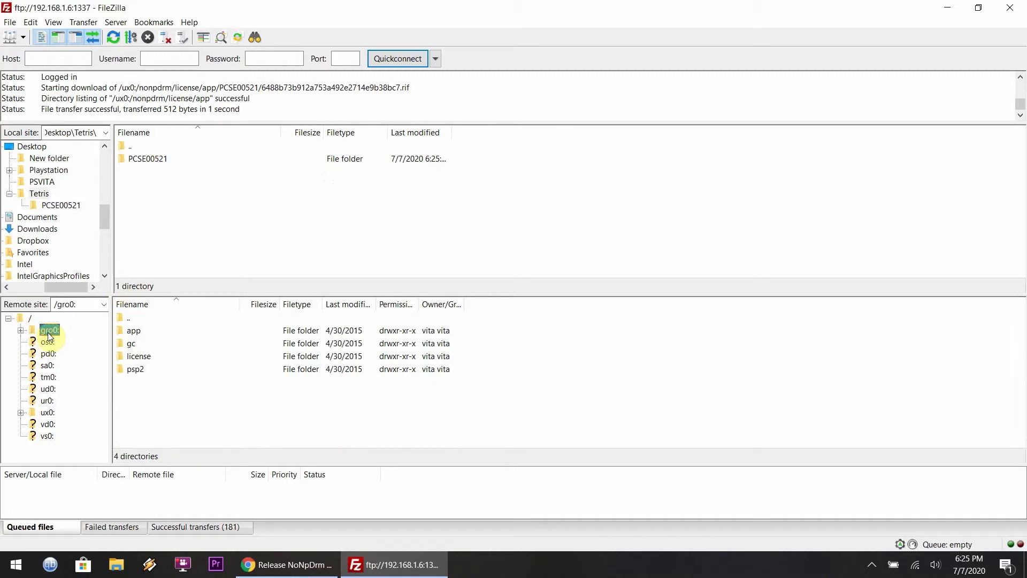
{"action": "left_click", "coordinate": [137, 335]}
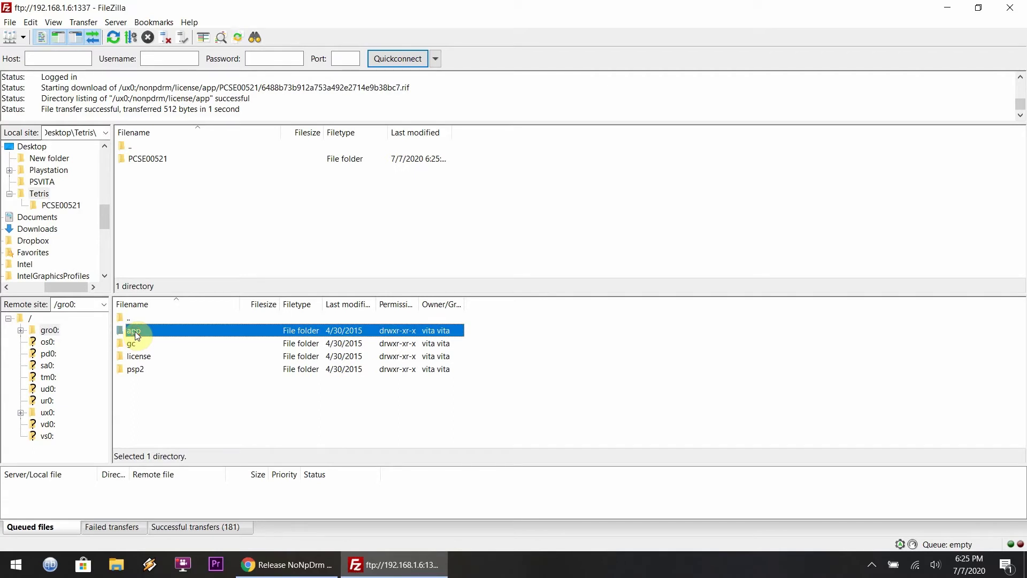
{"action": "right_click", "coordinate": [135, 331]}
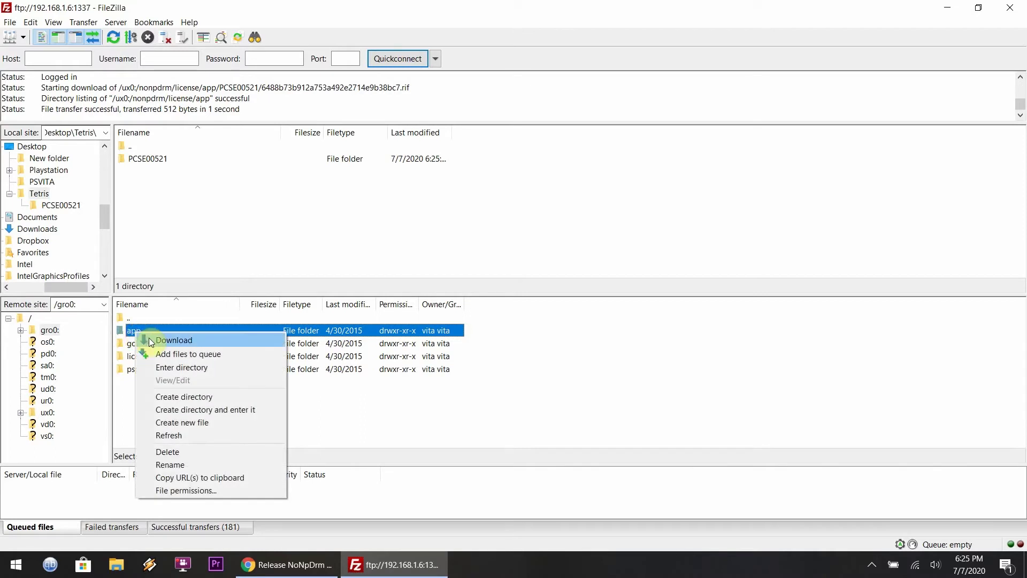
{"action": "left_click", "coordinate": [148, 339]}
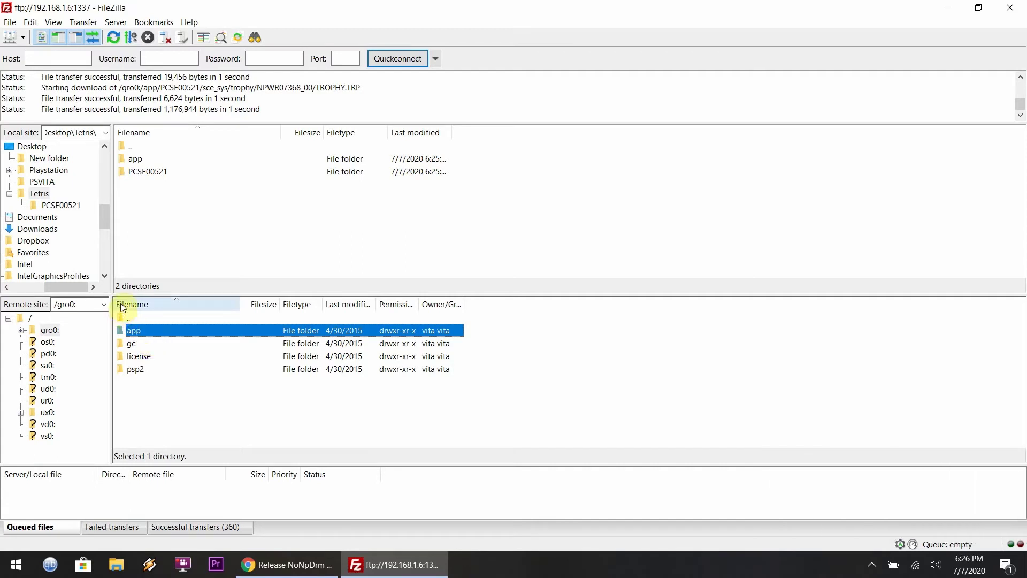
- Switch to File Explorer and copy the .rif license file from the PCSE00521 folder inside the Desktop's Tetris folder
{"action": "left_click", "coordinate": [955, 15]}
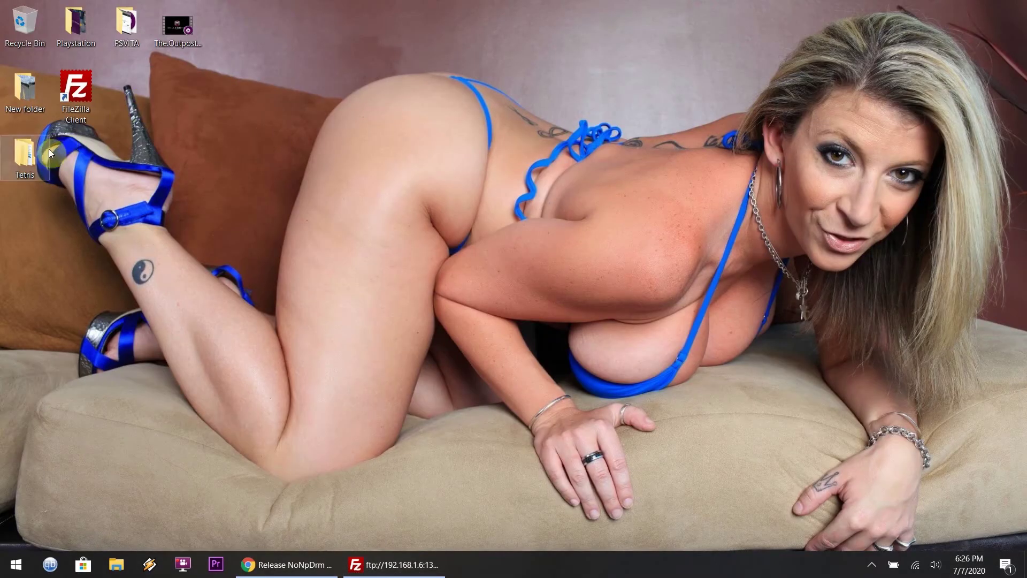
{"action": "double_click", "coordinate": [28, 158]}
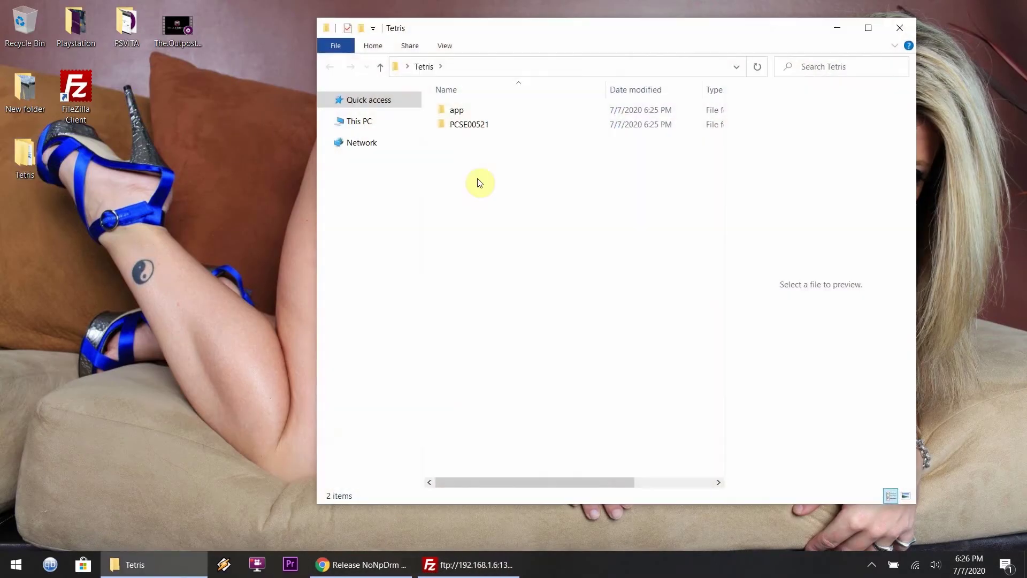
{"action": "double_click", "coordinate": [458, 124]}
{"action": "left_click", "coordinate": [490, 110]}
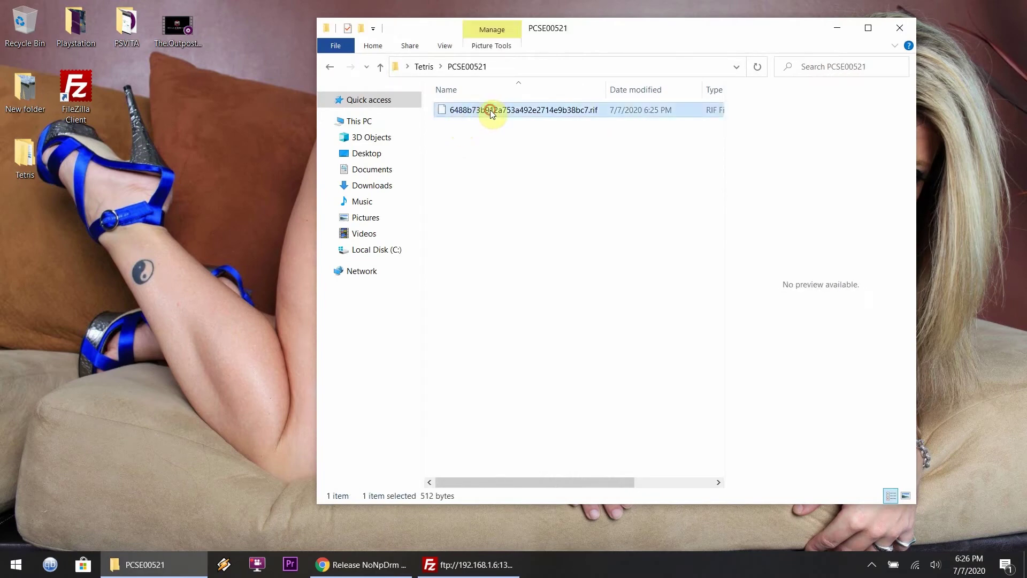
{"action": "right_click", "coordinate": [490, 110]}
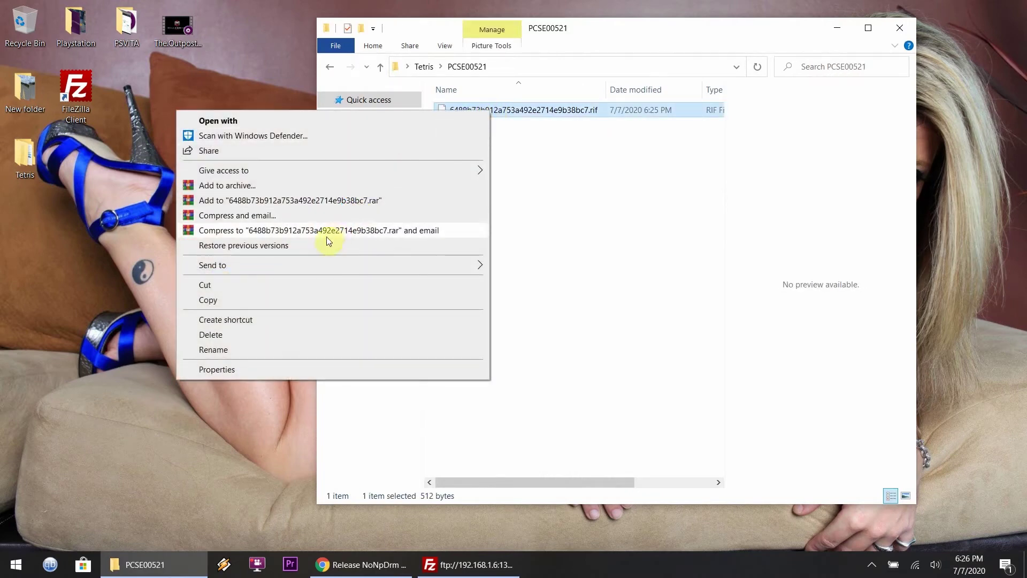
{"action": "left_click", "coordinate": [262, 298]}
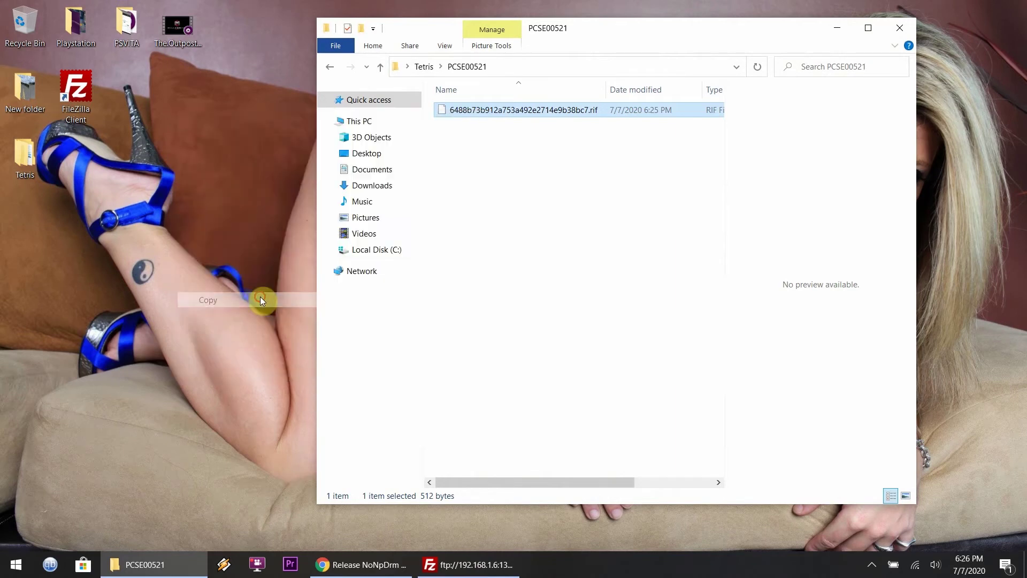
- Paste the license file into the Tetris folder's app\PCSE00521\sce_sys\package subfolder
{"action": "left_click", "coordinate": [324, 68]}
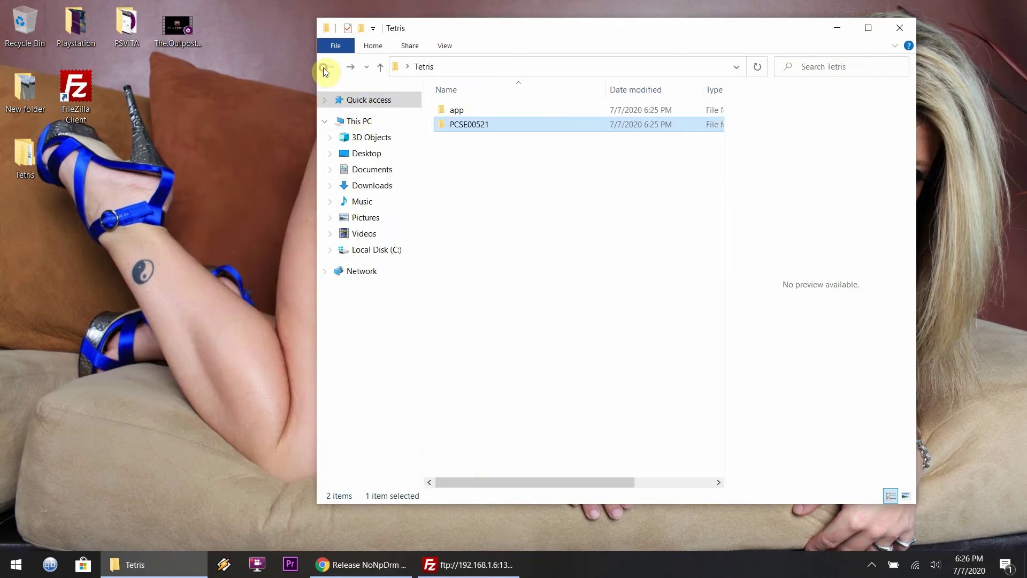
{"action": "double_click", "coordinate": [474, 112]}
{"action": "double_click", "coordinate": [461, 111]}
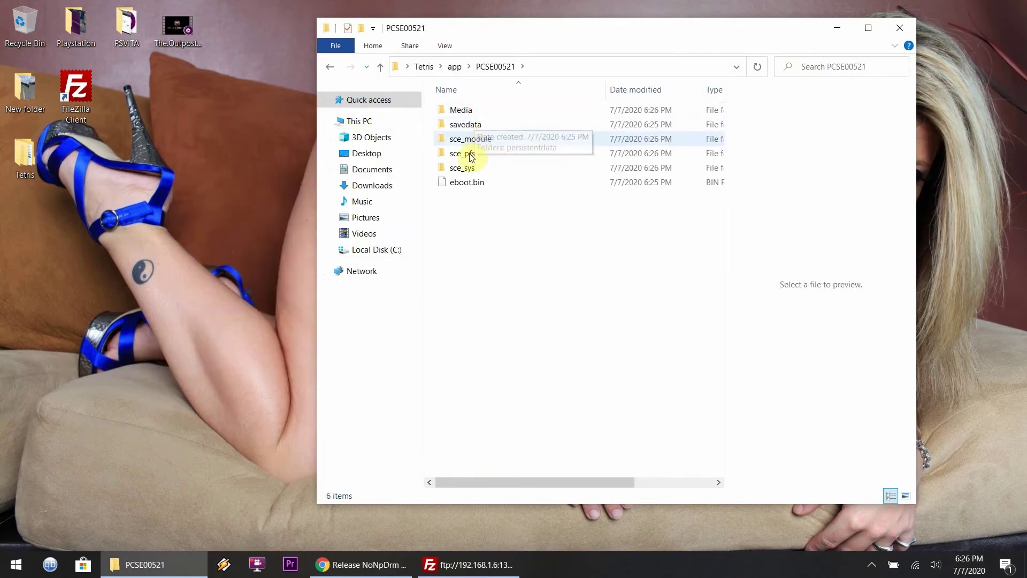
{"action": "double_click", "coordinate": [462, 168]}
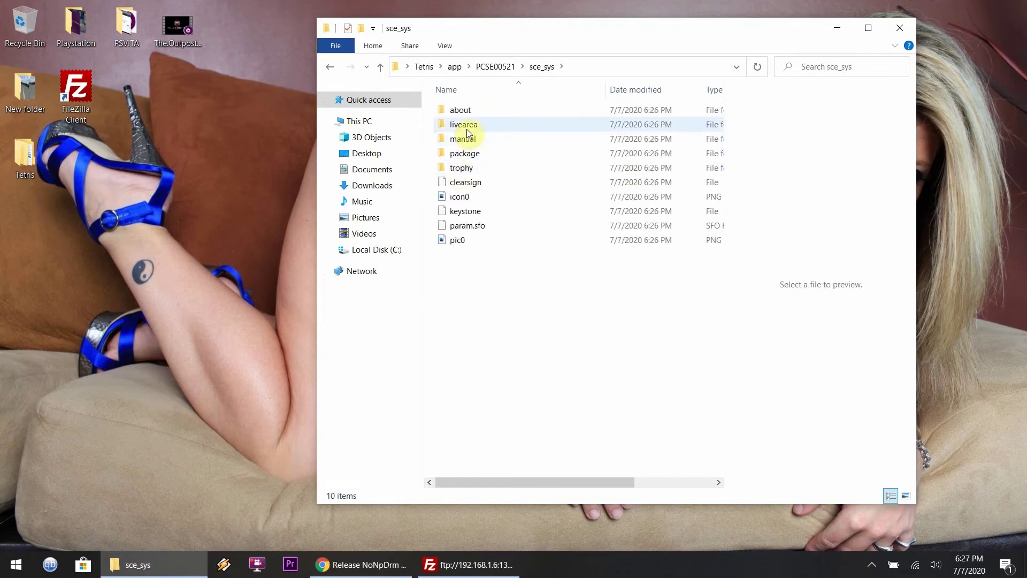
{"action": "left_click", "coordinate": [465, 153]}
{"action": "double_click", "coordinate": [465, 154]}
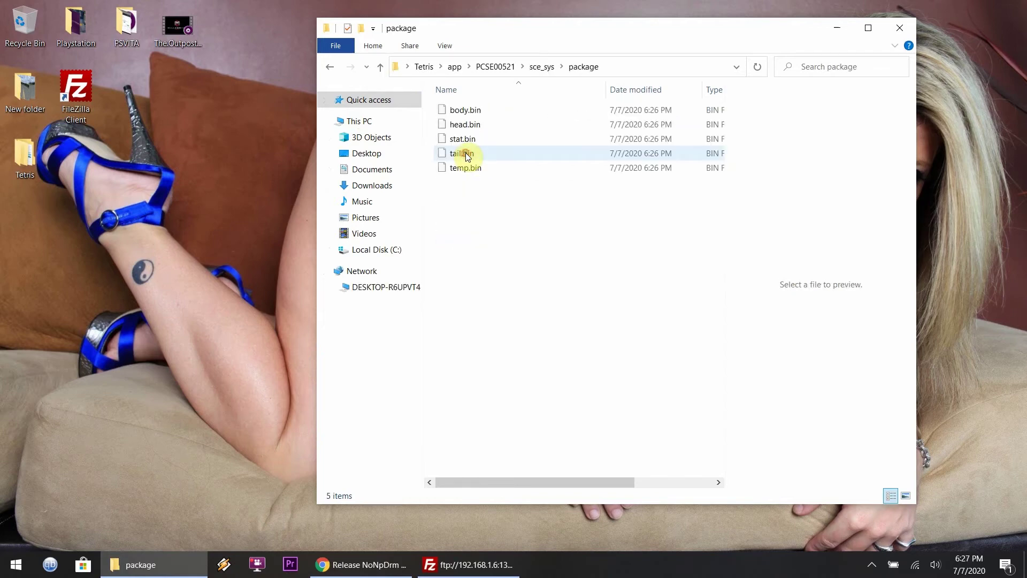
{"action": "right_click", "coordinate": [476, 208]}
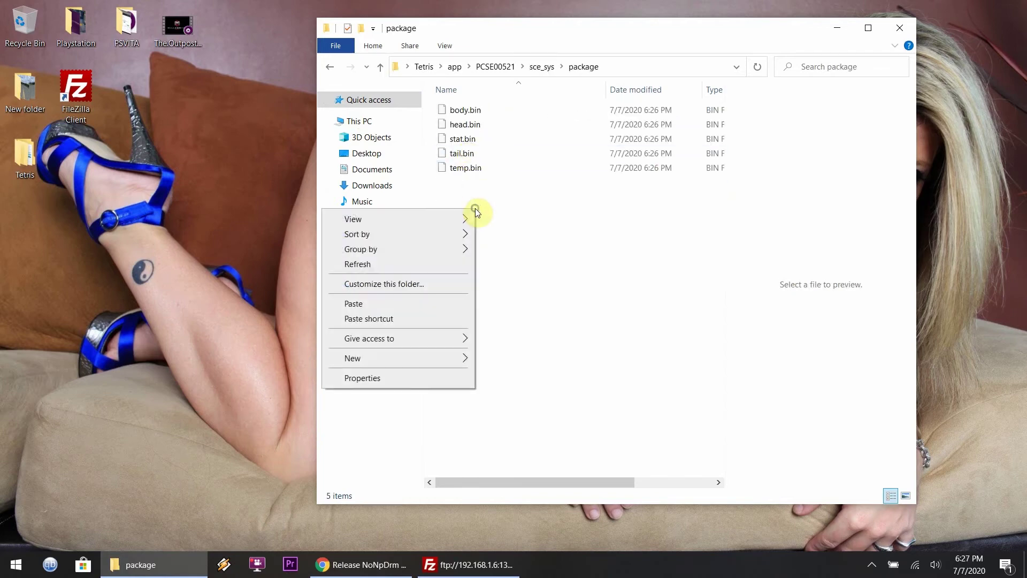
{"action": "left_click", "coordinate": [393, 304]}
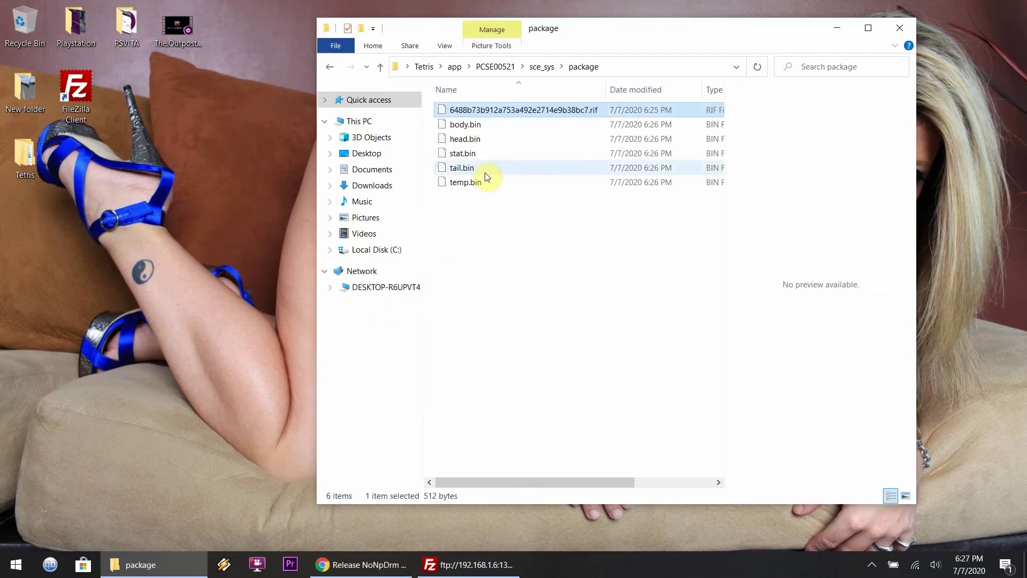
- Rename the pasted .rif license file to work.bin, accept the extension change and close the folder window
{"action": "key", "text": "F2"}
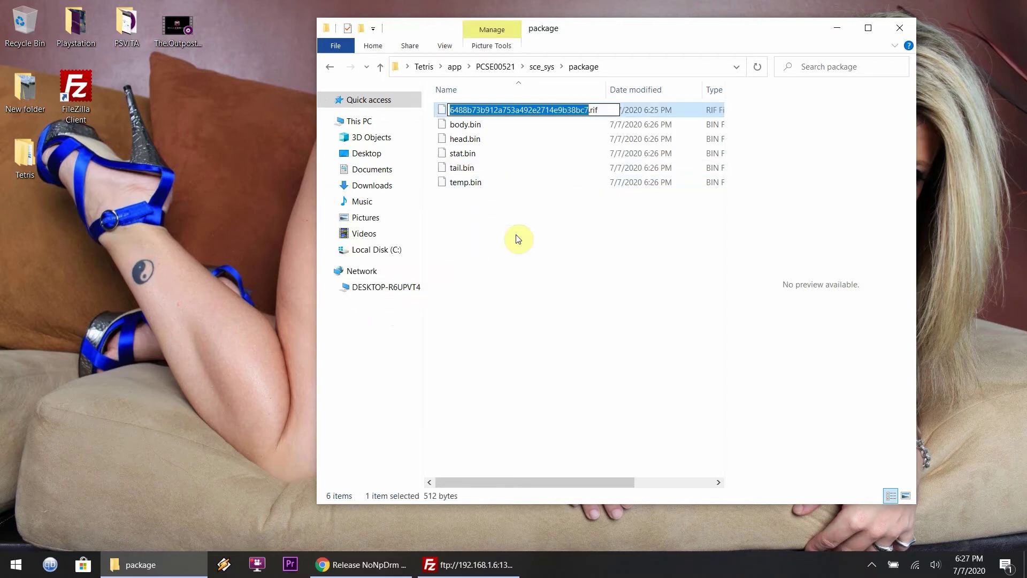
{"action": "type", "text": "work.bin"}
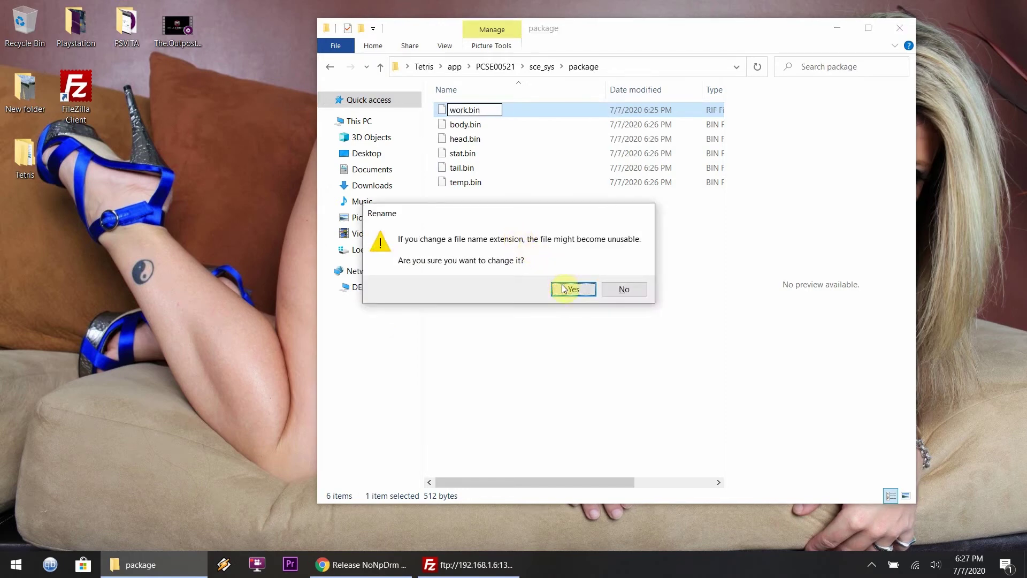
{"action": "left_click", "coordinate": [565, 290]}
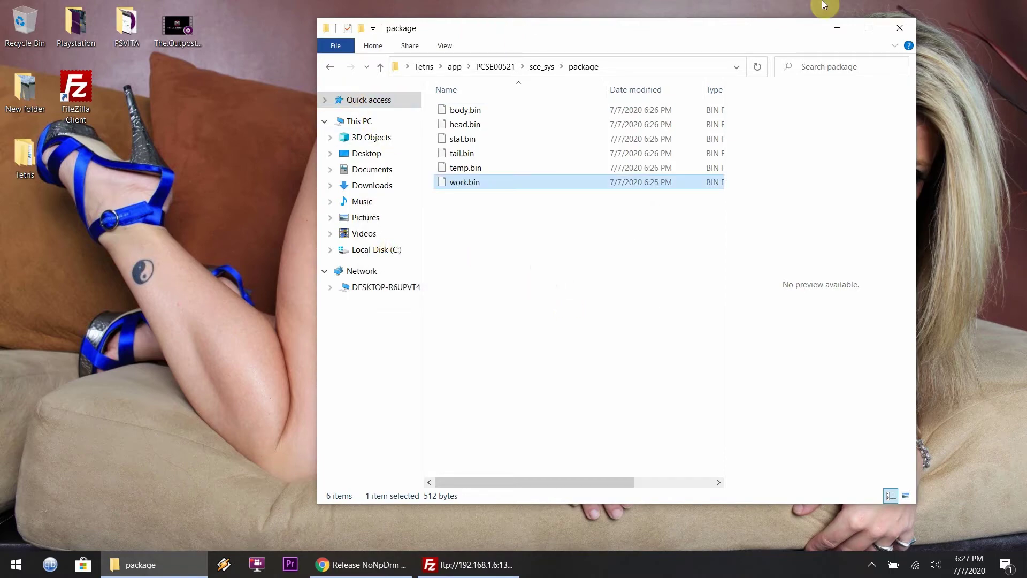
{"action": "left_click", "coordinate": [904, 28]}
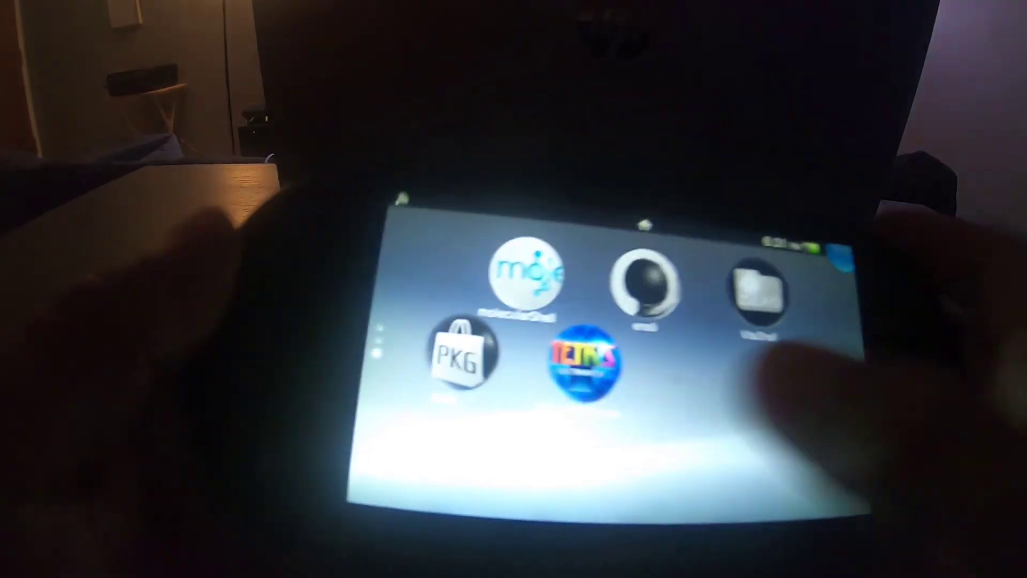
{"action": "left_click", "coordinate": [497, 417]}
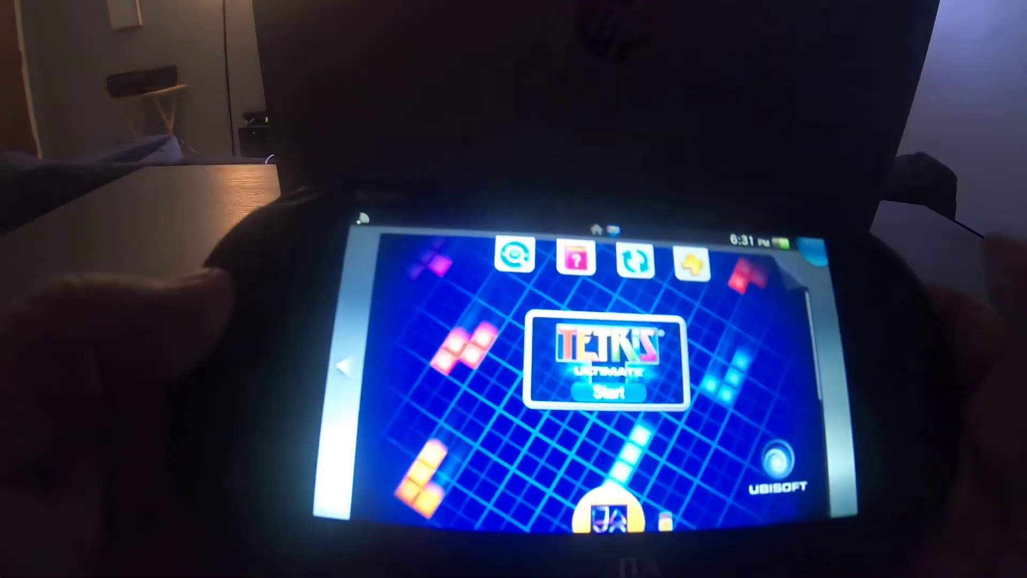
{"action": "left_click", "coordinate": [599, 364]}
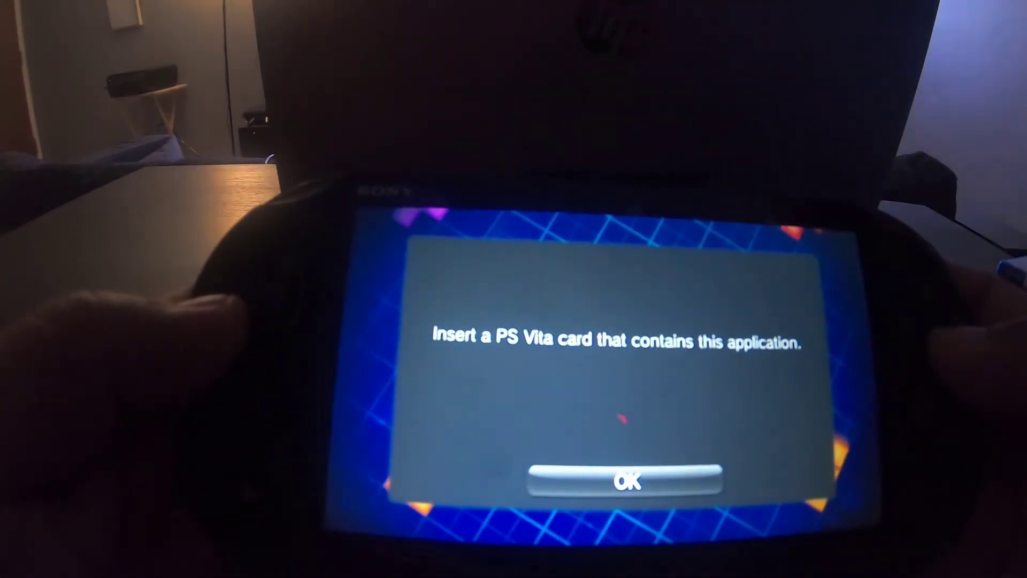
{"action": "key", "text": "Down"}
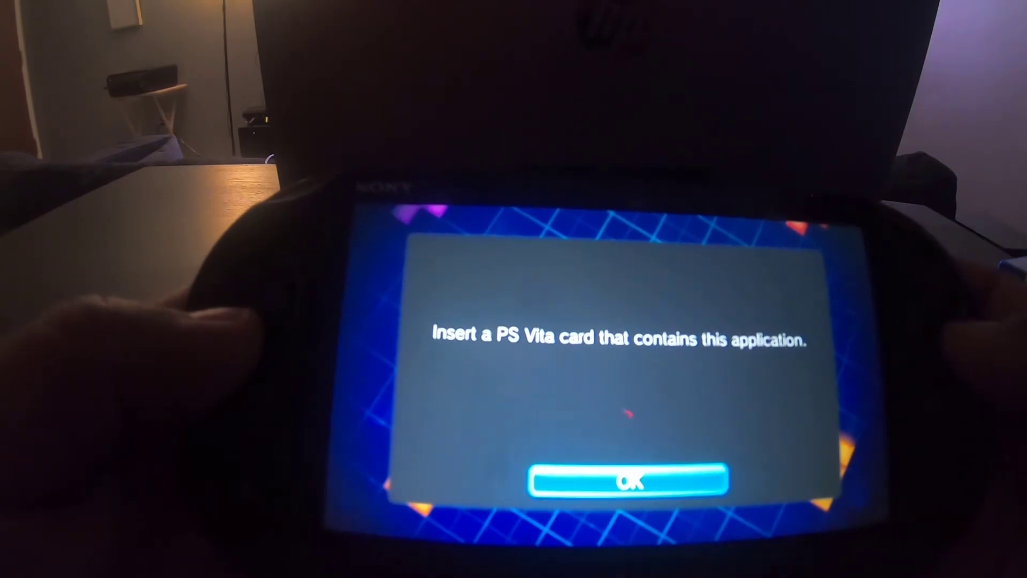
{"action": "key", "text": "Return"}
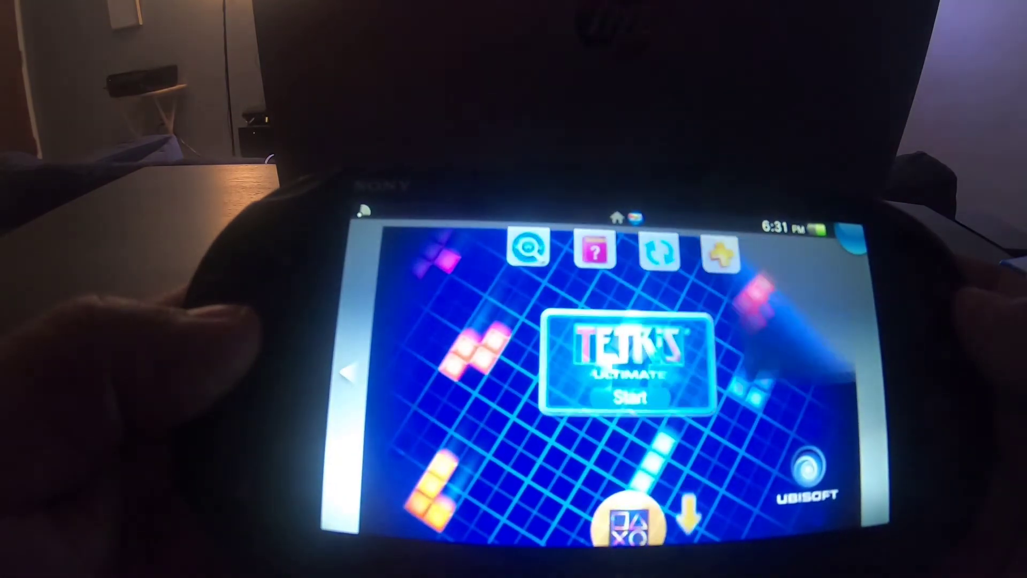
{"action": "key", "text": "super"}
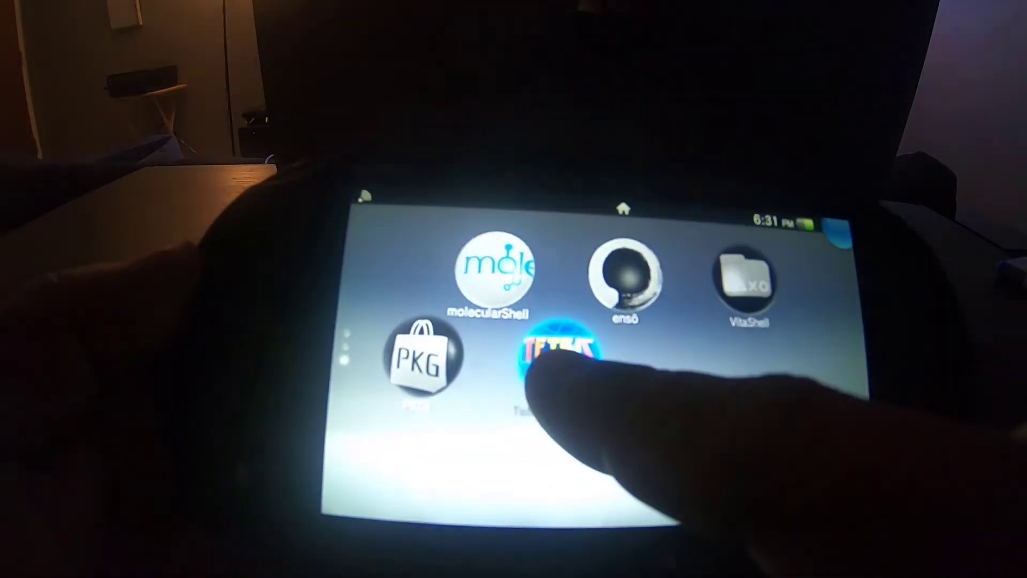
{"action": "left_click", "coordinate": [551, 369]}
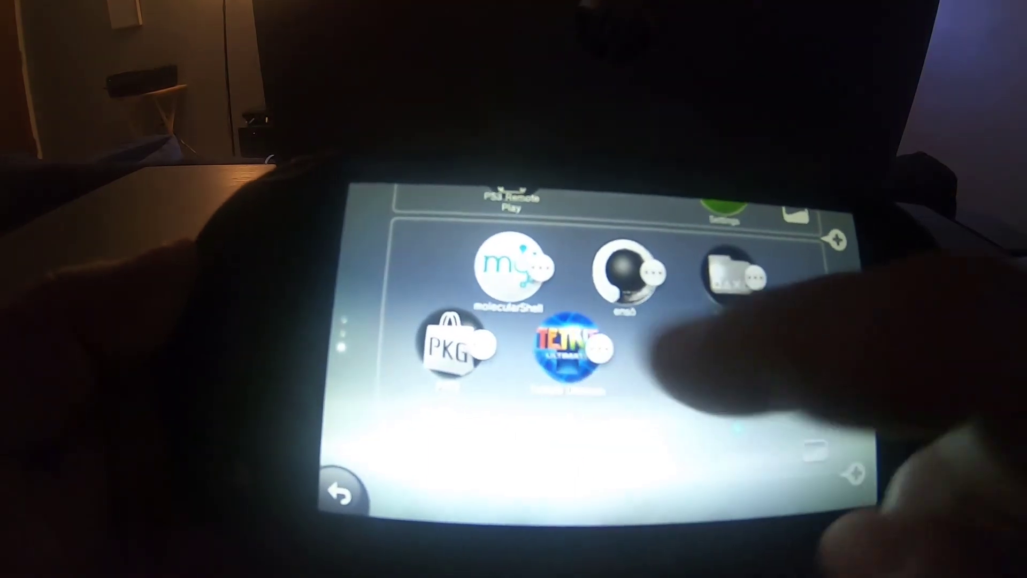
{"action": "left_click", "coordinate": [658, 273]}
{"action": "left_click", "coordinate": [629, 320]}
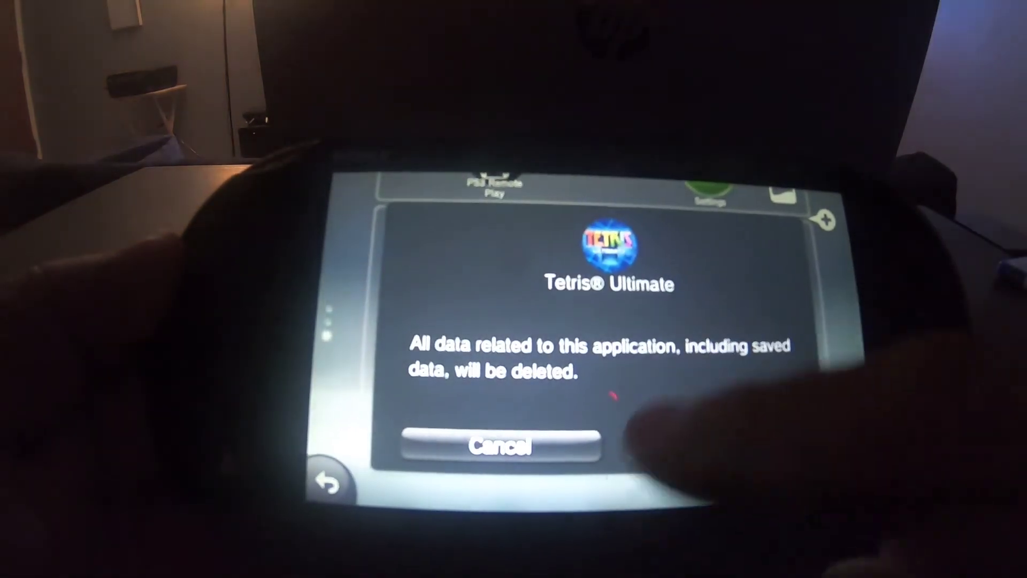
{"action": "left_click", "coordinate": [711, 433]}
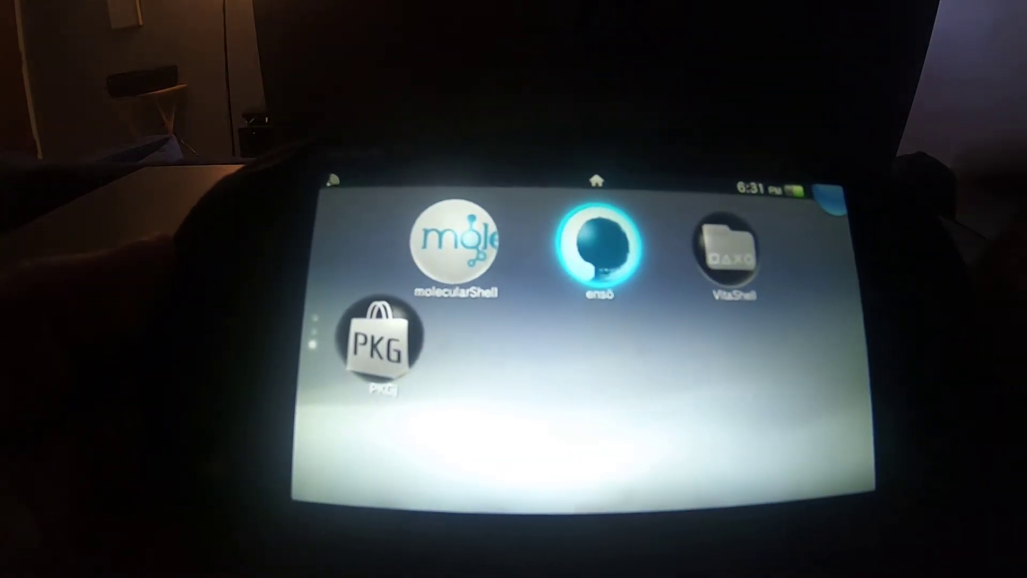
{"action": "left_click", "coordinate": [725, 254]}
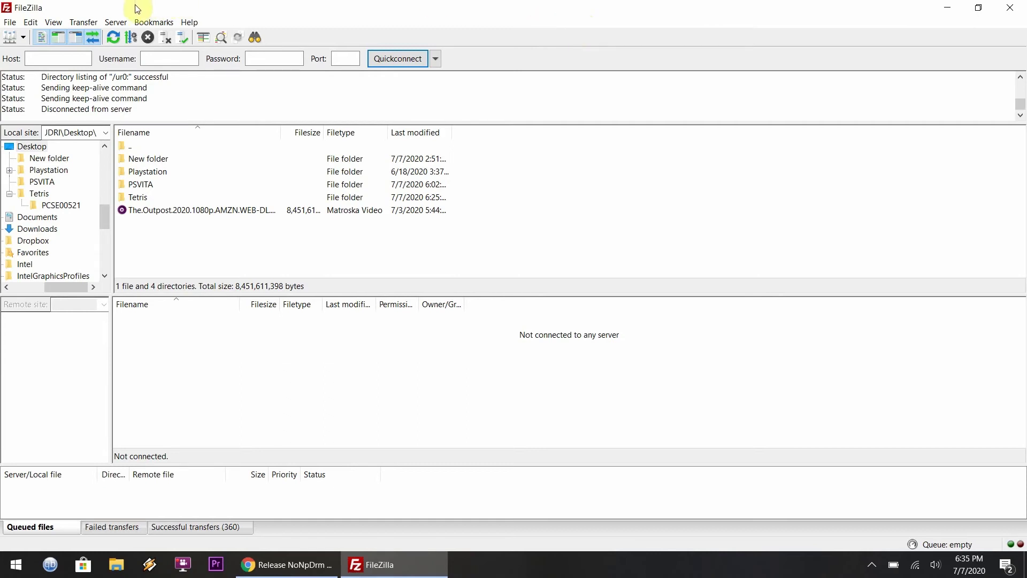
- Reconnect FileZilla to the Vita's FTP server
{"action": "left_click", "coordinate": [111, 24]}
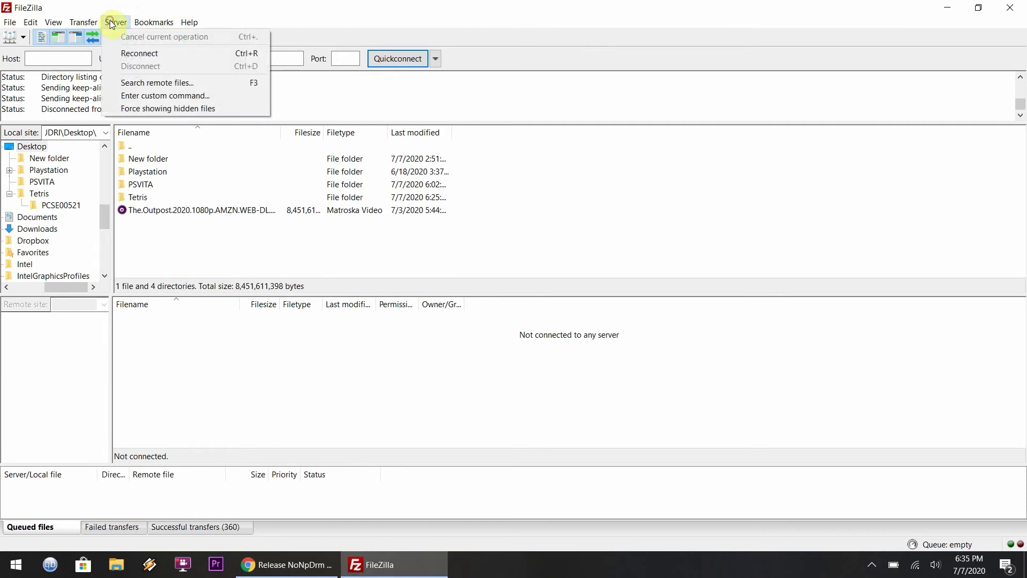
{"action": "left_click", "coordinate": [116, 50]}
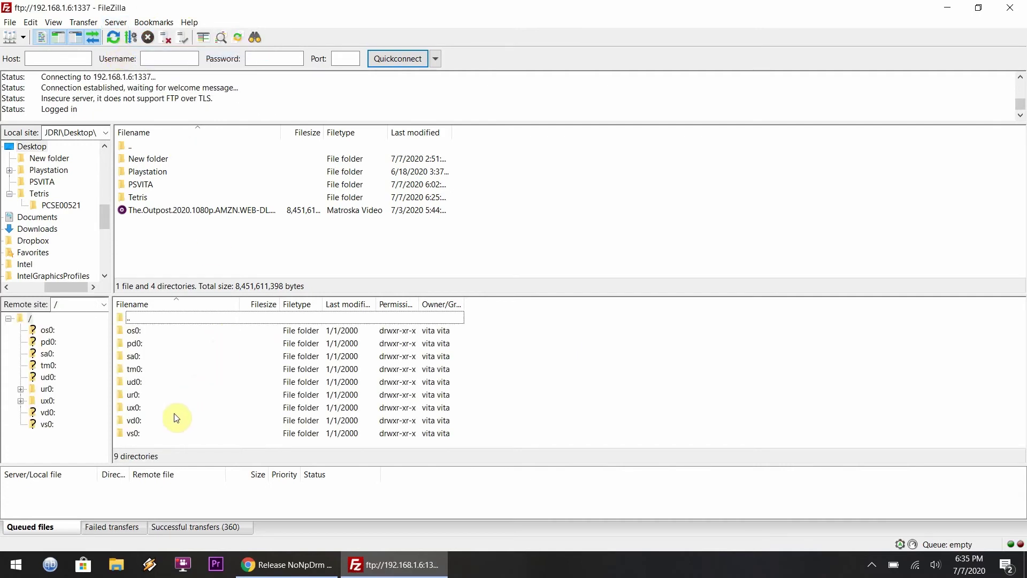
- Upload the PCSE00521 folder from the Desktop's Tetris\app folder to ux0:/app on the Vita
{"action": "double_click", "coordinate": [138, 410]}
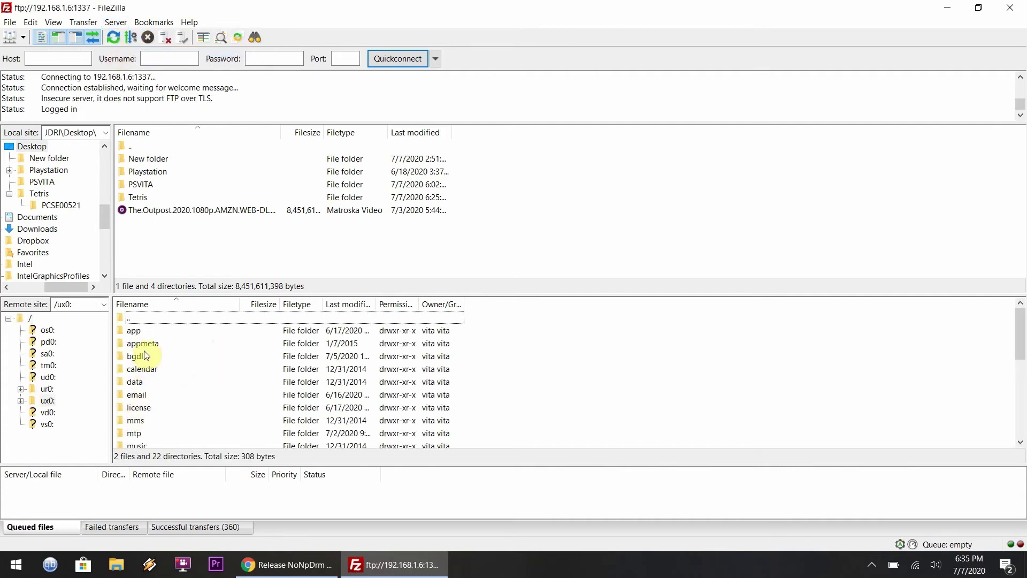
{"action": "double_click", "coordinate": [134, 330]}
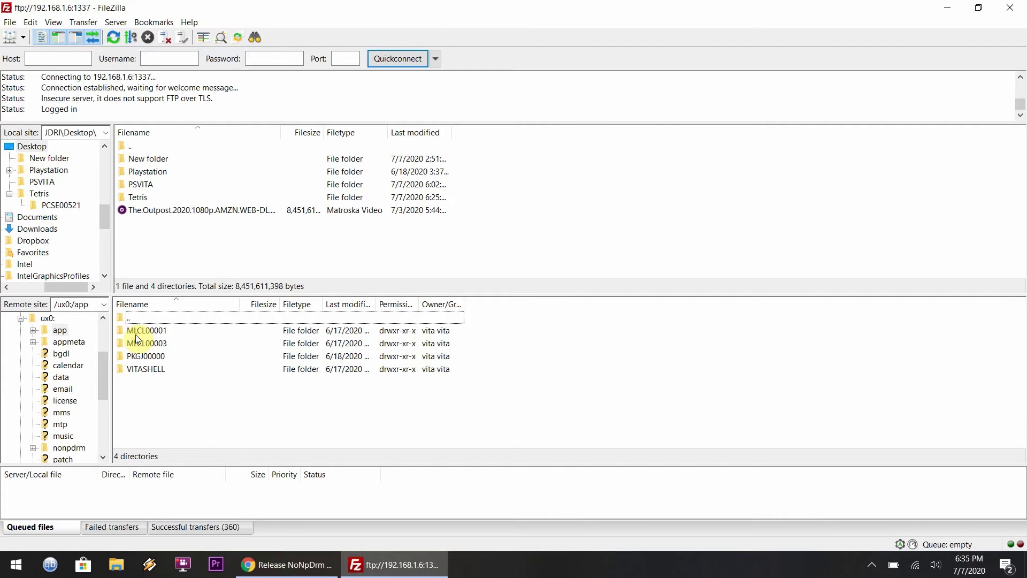
{"action": "double_click", "coordinate": [140, 198]}
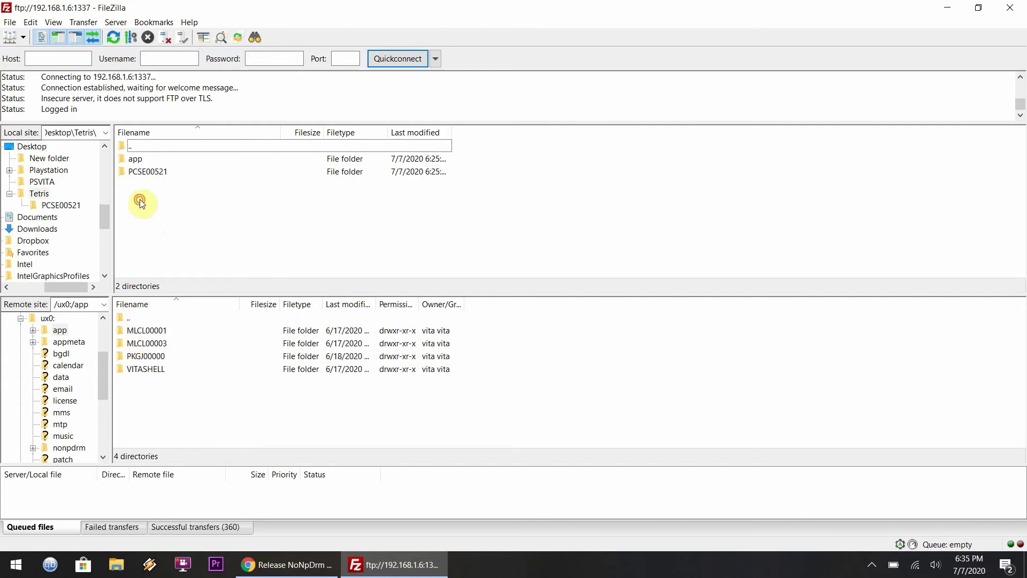
{"action": "double_click", "coordinate": [137, 159]}
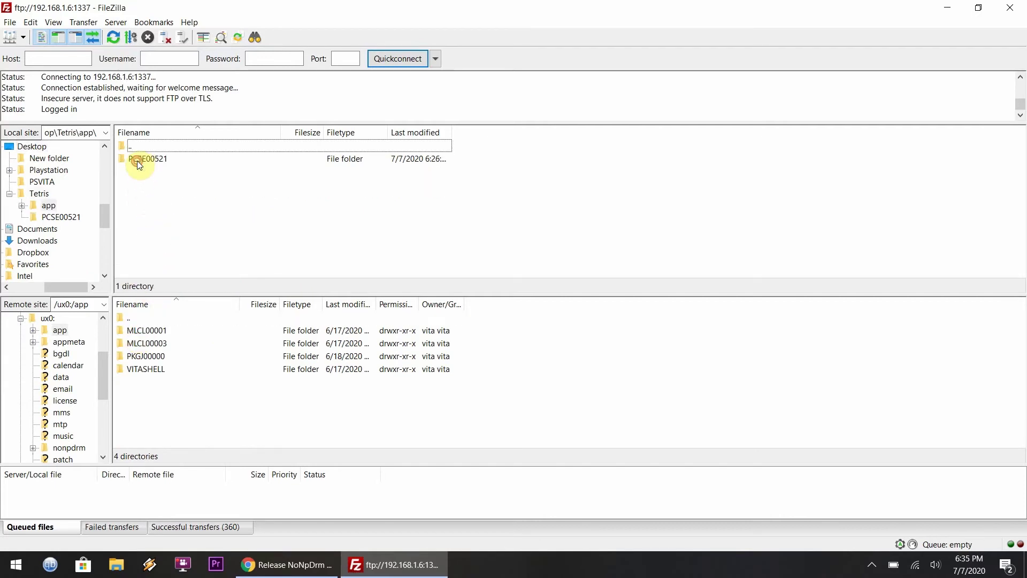
{"action": "left_click", "coordinate": [149, 161]}
{"action": "right_click", "coordinate": [152, 160]}
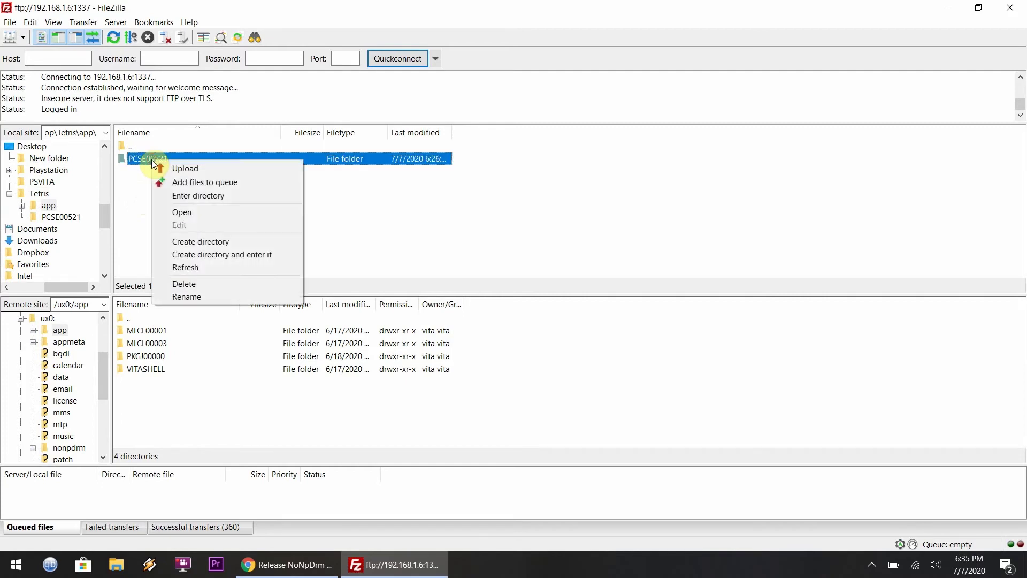
{"action": "left_click", "coordinate": [161, 169]}
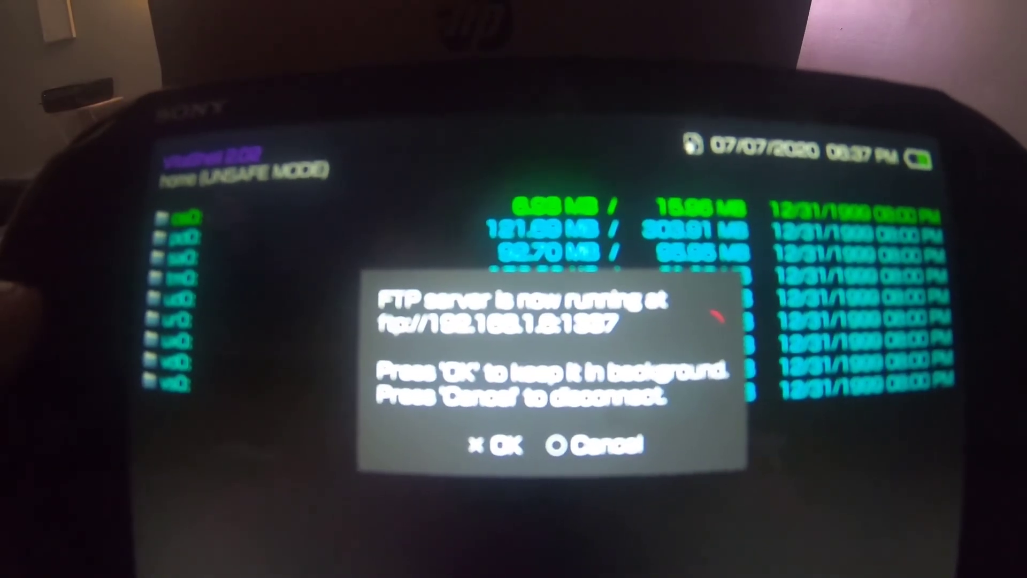
{"action": "key", "text": "Return"}
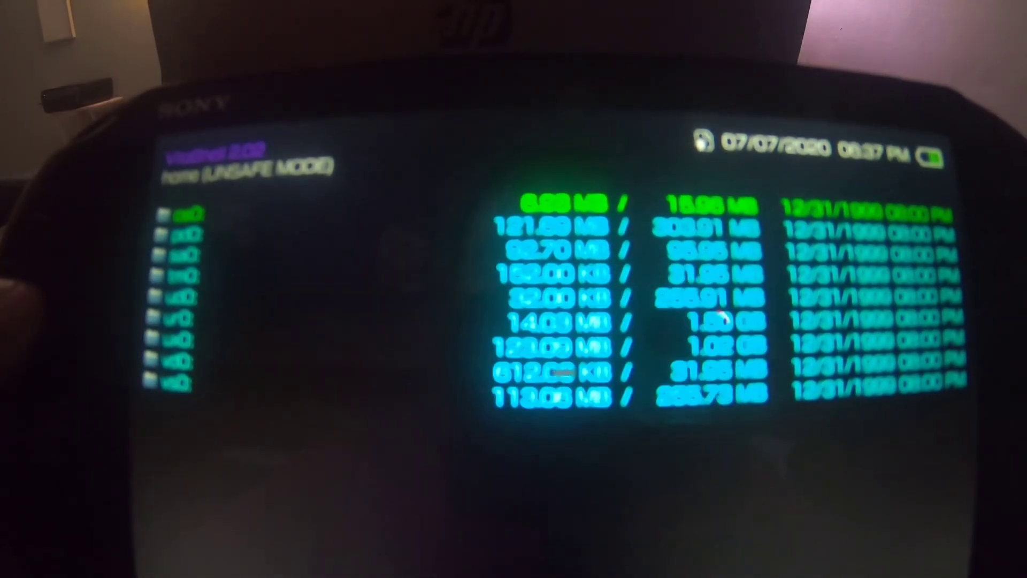
{"action": "key", "text": "Menu"}
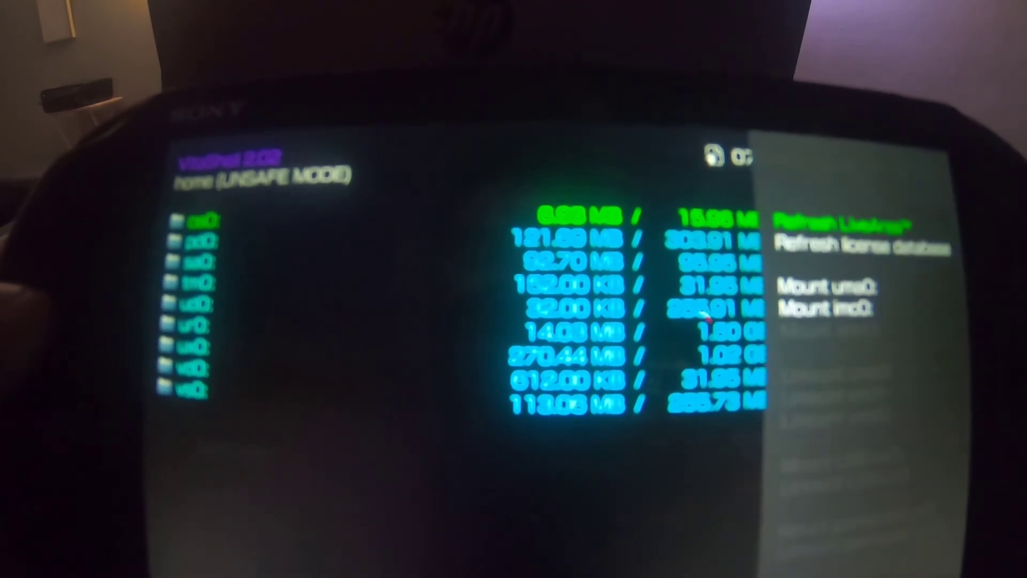
{"action": "key", "text": "Return"}
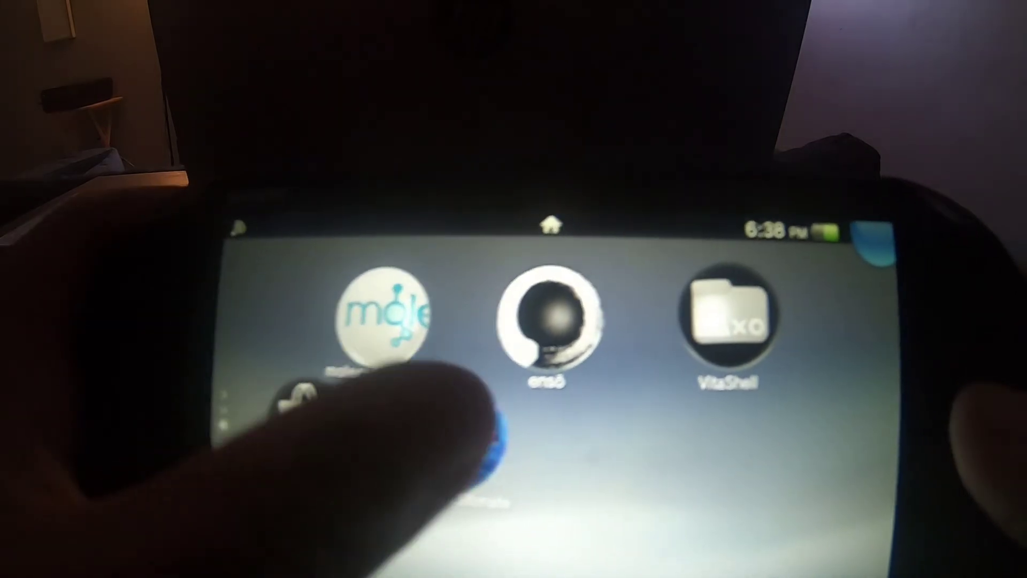
{"action": "left_click", "coordinate": [484, 439]}
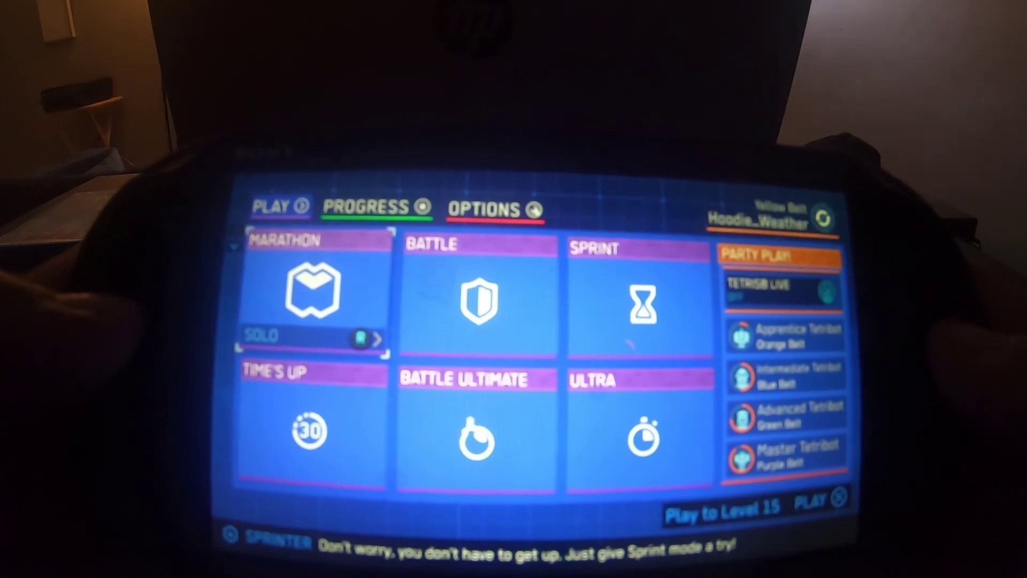
{"action": "key", "text": "Return"}
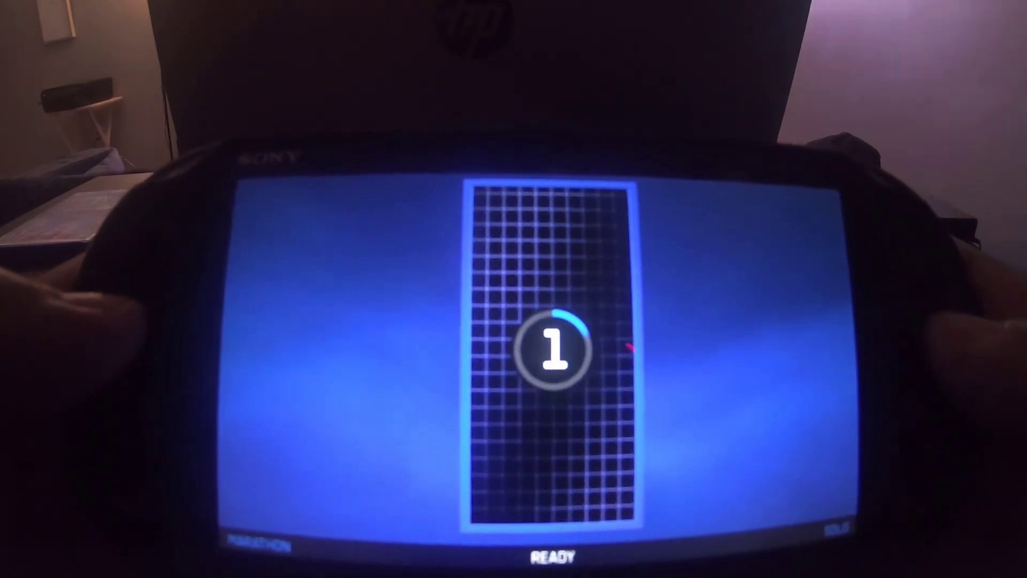
{"action": "key", "text": "Up"}
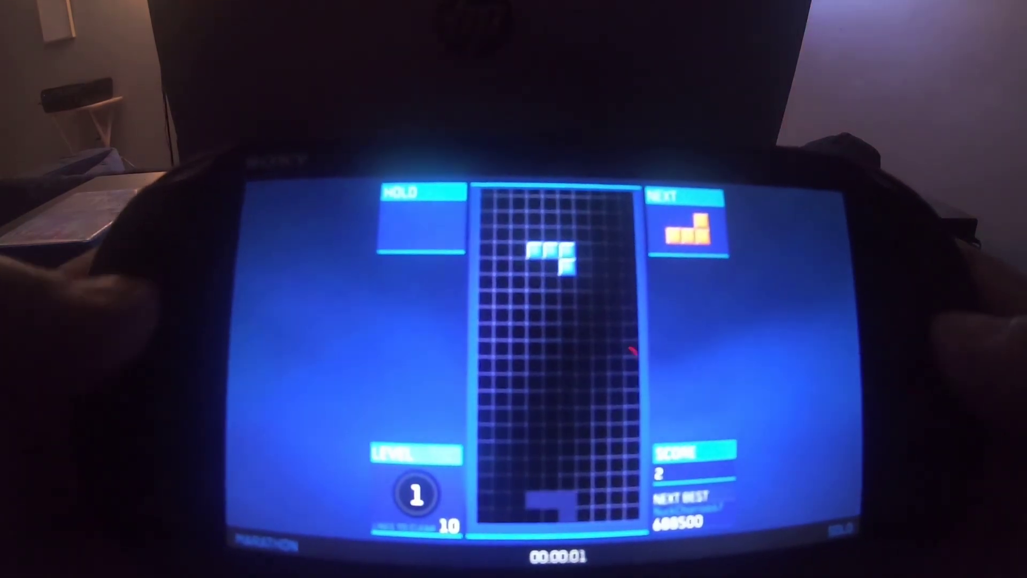
{"action": "key", "text": "x"}
{"action": "key", "text": "z"}
{"action": "key", "text": "Left"}
{"action": "key", "text": "Down"}
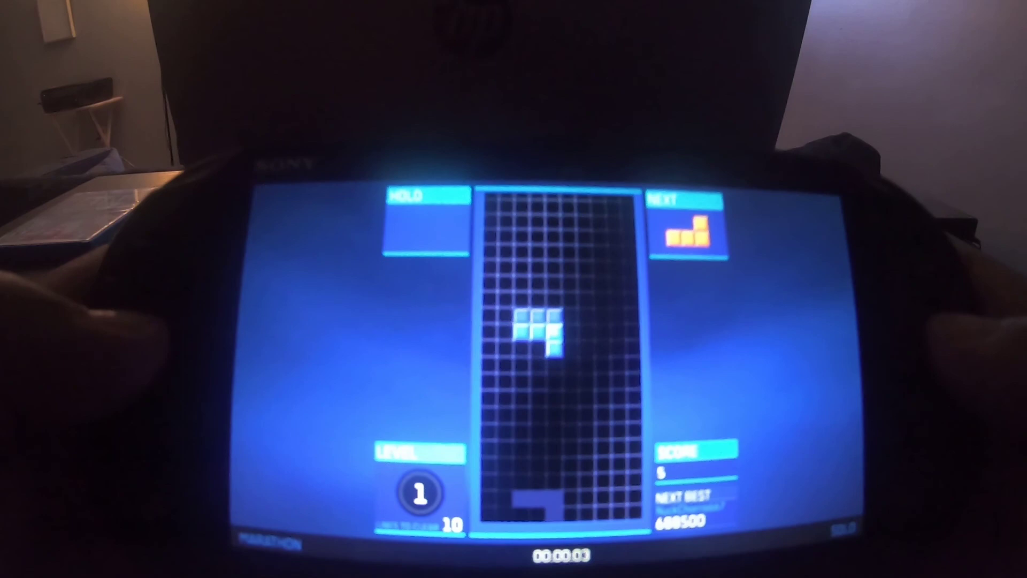
{"action": "key", "text": "Down"}
{"action": "key", "text": "Right"}
{"action": "key", "text": "x"}
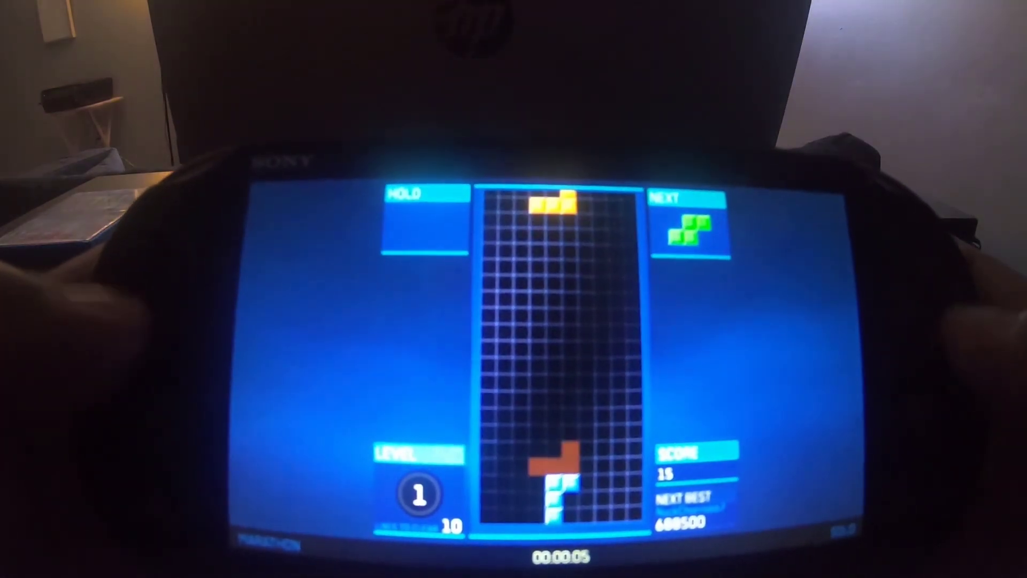
{"action": "key", "text": "z"}
{"action": "key", "text": "Right"}
{"action": "key", "text": "Right"}
{"action": "key", "text": "Down"}
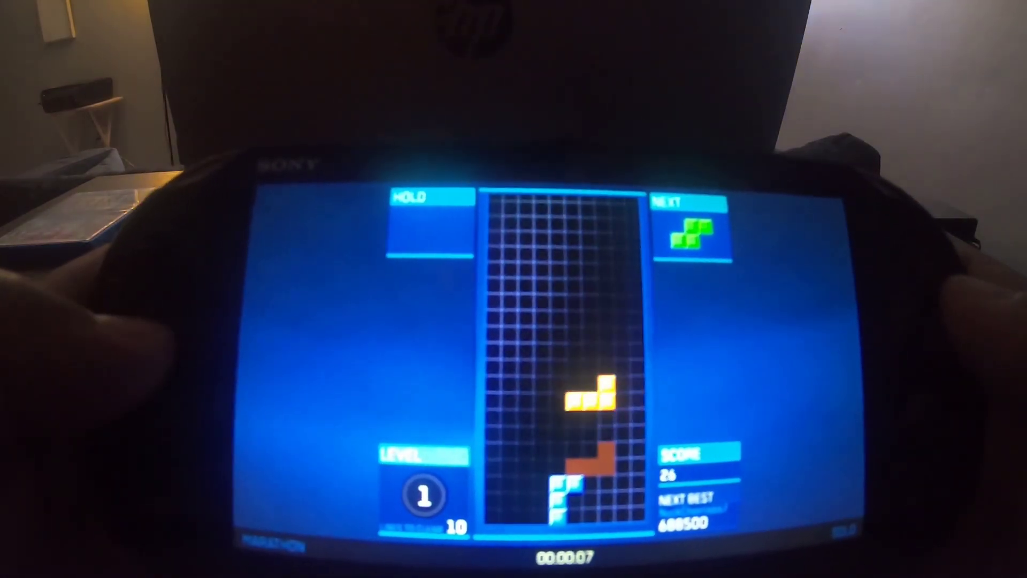
{"action": "key", "text": "Down"}
{"action": "key", "text": "Down"}
{"action": "key", "text": "Down"}
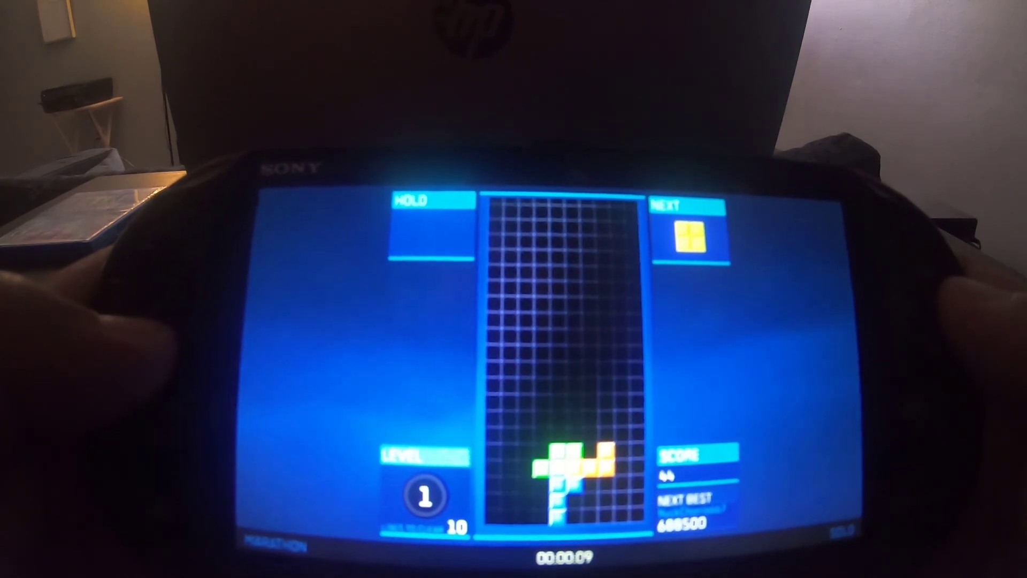
{"action": "key", "text": "Down"}
{"action": "key", "text": "Down"}
{"action": "key", "text": "Down"}
{"action": "key", "text": "Down"}
{"action": "key", "text": "Down"}
{"action": "key", "text": "Down"}
{"action": "key", "text": "Down"}
{"action": "key", "text": "Down"}
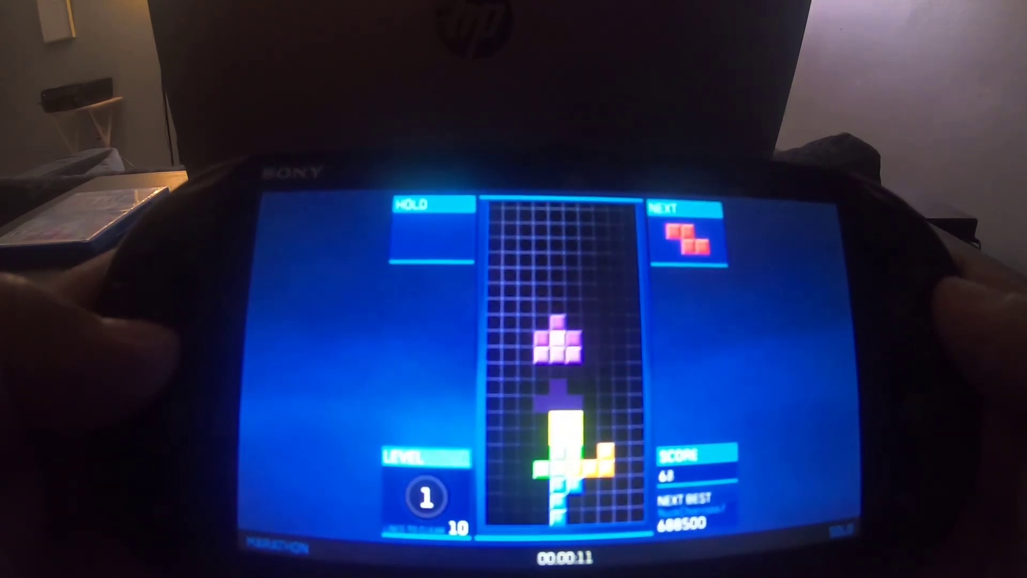
{"action": "key", "text": "Down"}
{"action": "key", "text": "Down"}
{"action": "key", "text": "Down"}
{"action": "key", "text": "Down"}
{"action": "key", "text": "Down"}
{"action": "key", "text": "Down"}
{"action": "key", "text": "Down"}
{"action": "key", "text": "Down"}
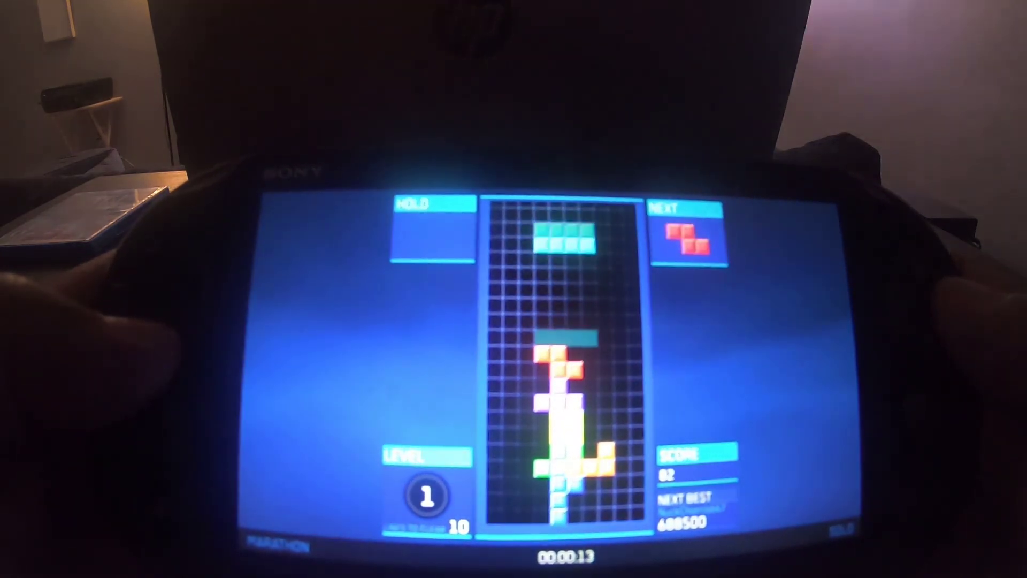